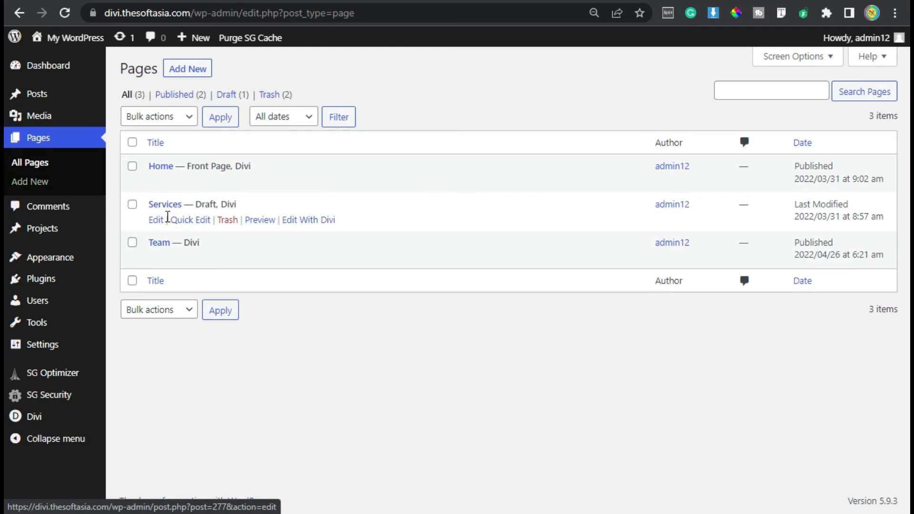
# Open the Services draft page in the Divi builder and start building it from scratch without inserting a row.
pyautogui.click(306, 225)
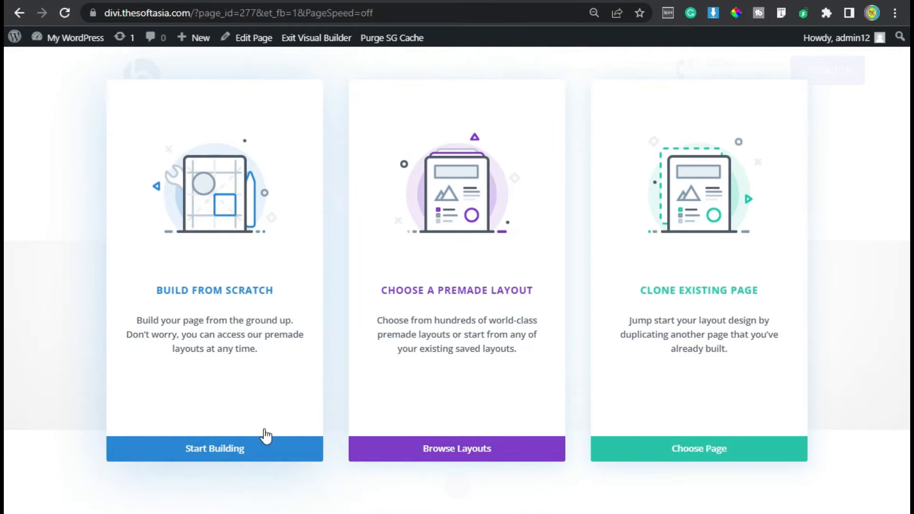
pyautogui.click(241, 460)
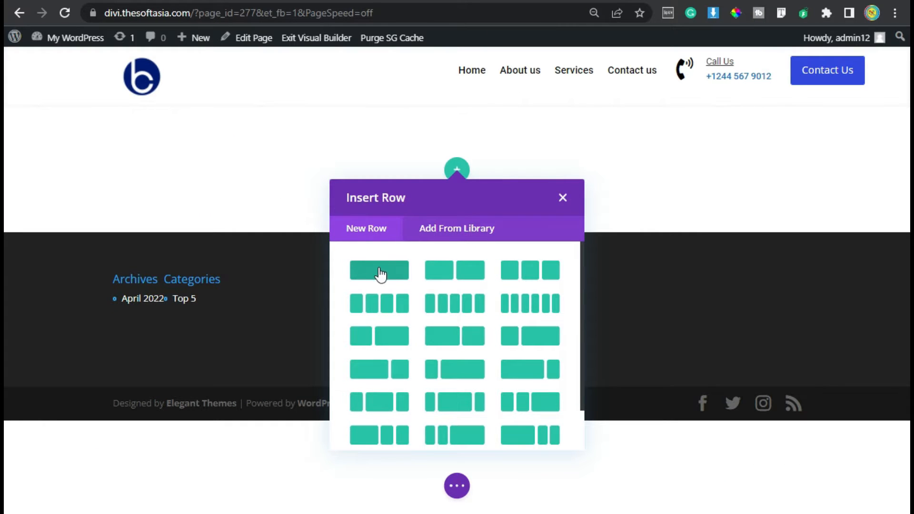
pyautogui.click(562, 197)
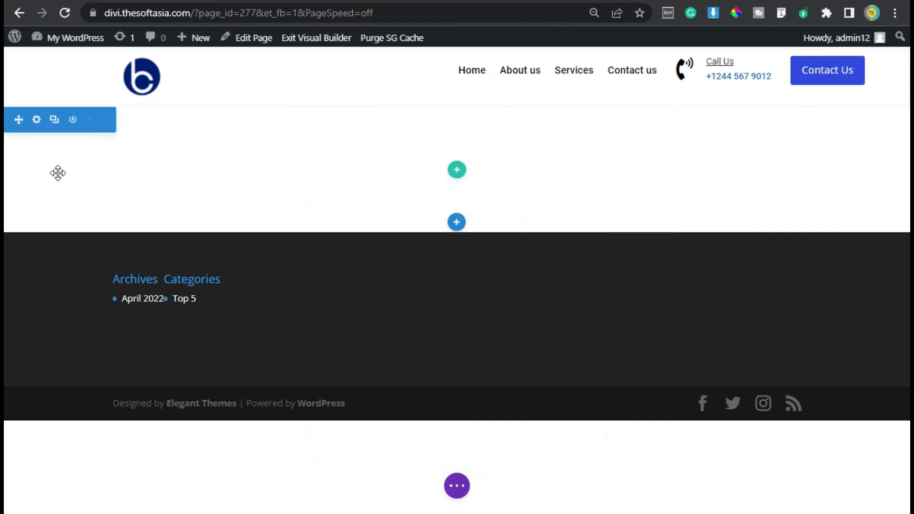
# Set the empty section's top and bottom padding to 100px, linked together, and save the section settings.
pyautogui.click(36, 121)
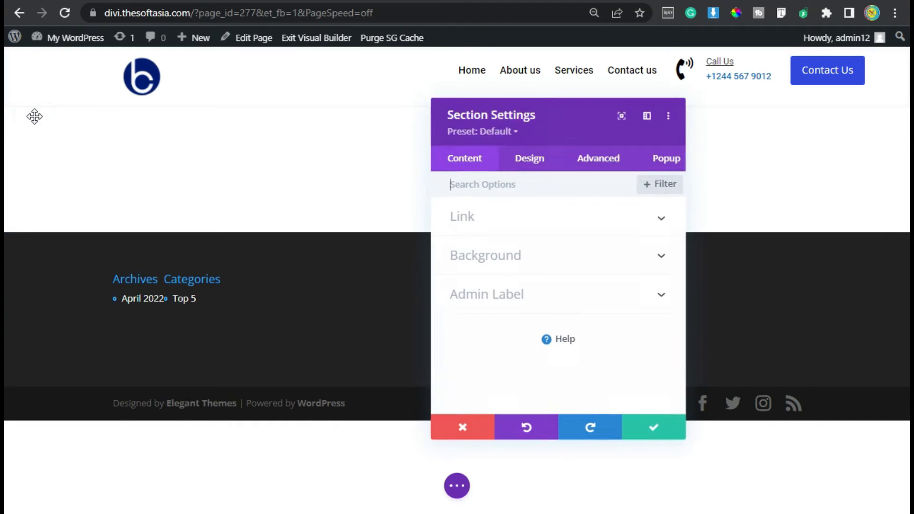
pyautogui.click(517, 164)
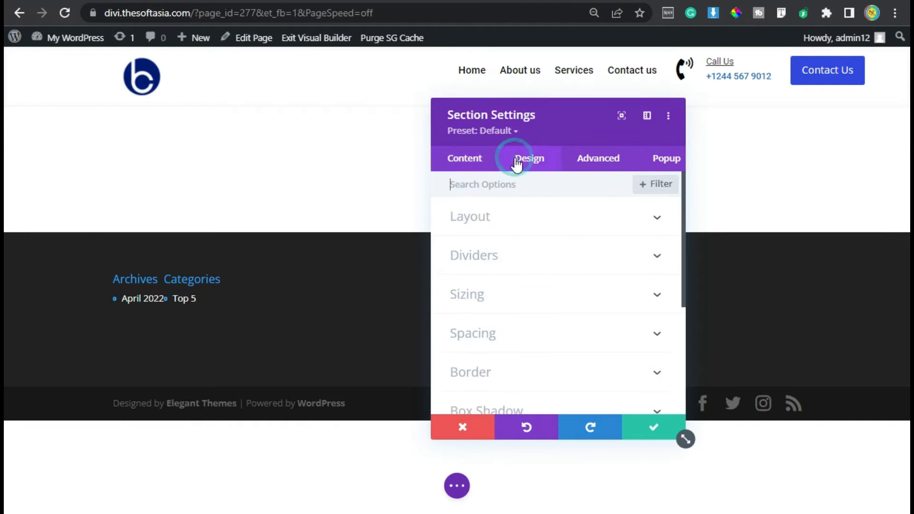
pyautogui.click(485, 339)
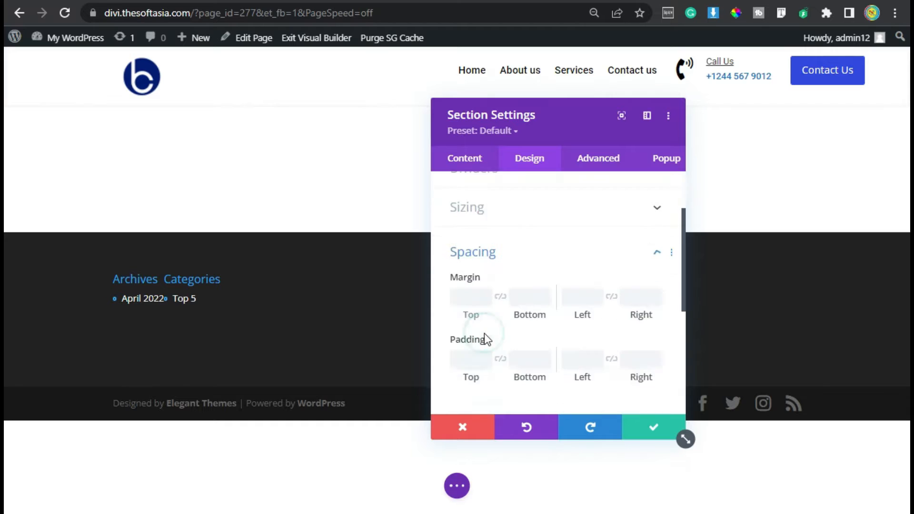
pyautogui.click(457, 302)
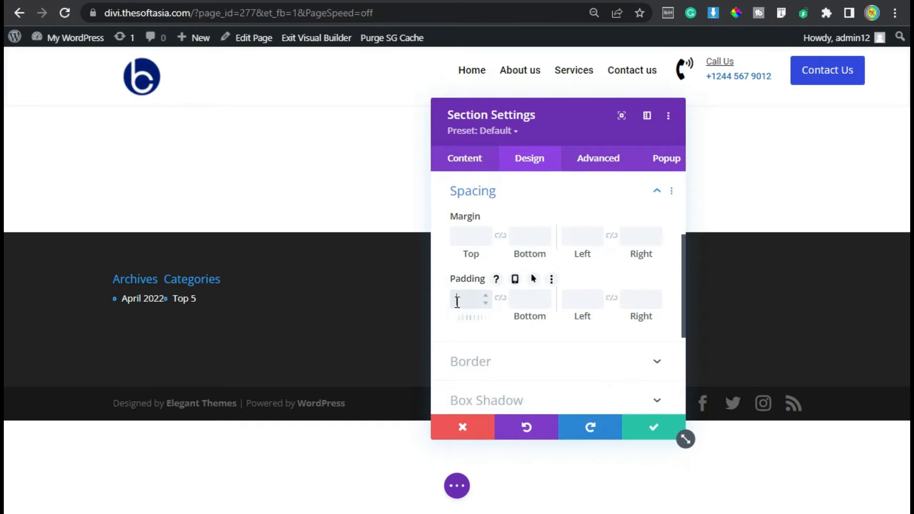
pyautogui.write('100px')
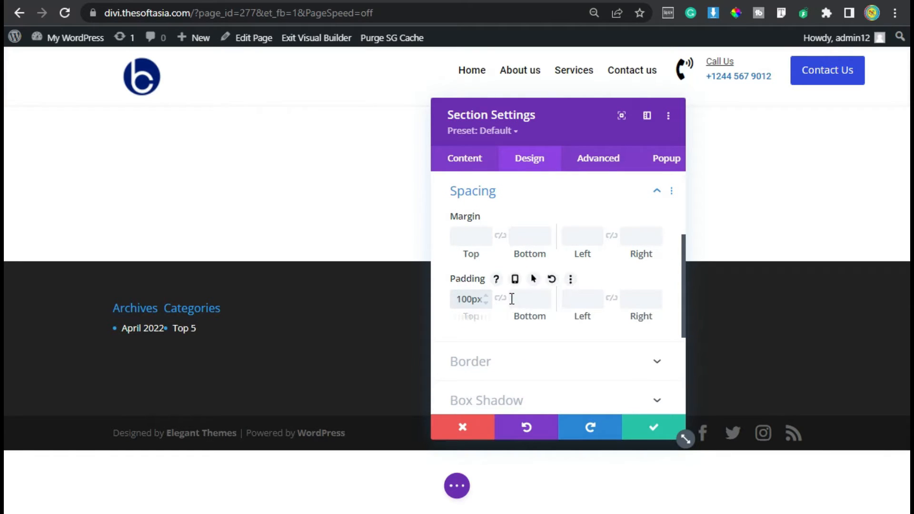
pyautogui.click(500, 299)
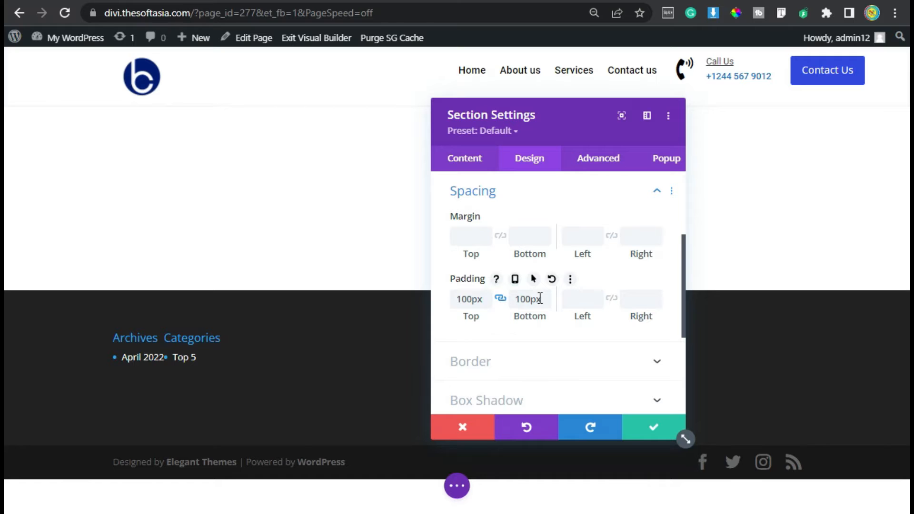
pyautogui.click(628, 425)
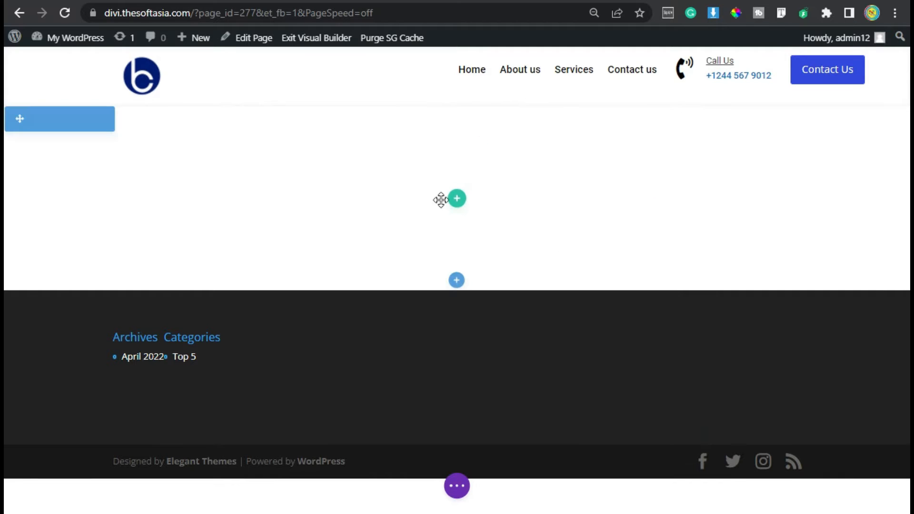
# Insert a single-column row in the section and add a Text module to it.
pyautogui.click(455, 199)
pyautogui.click(385, 303)
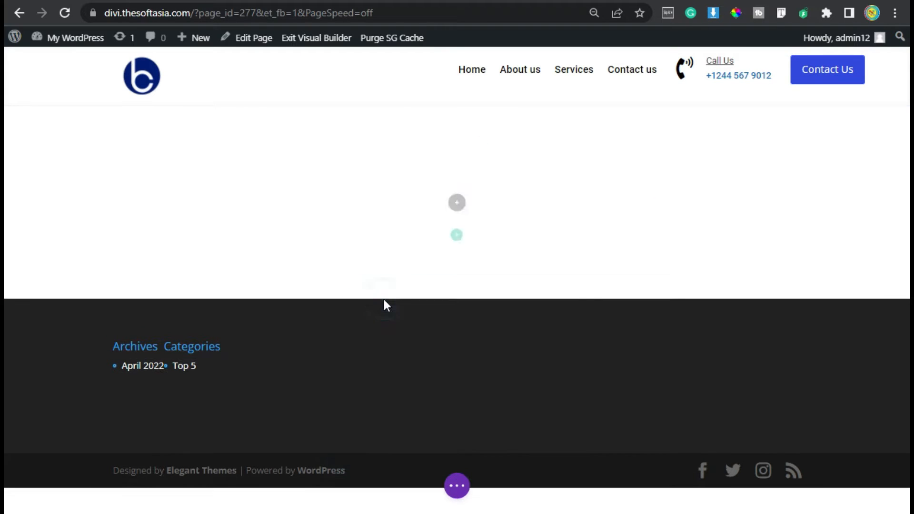
pyautogui.write('text')
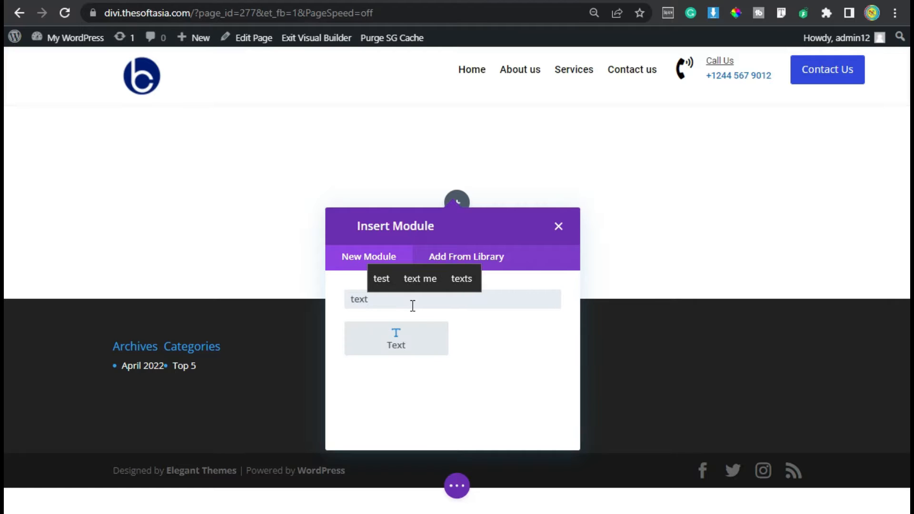
pyautogui.click(424, 335)
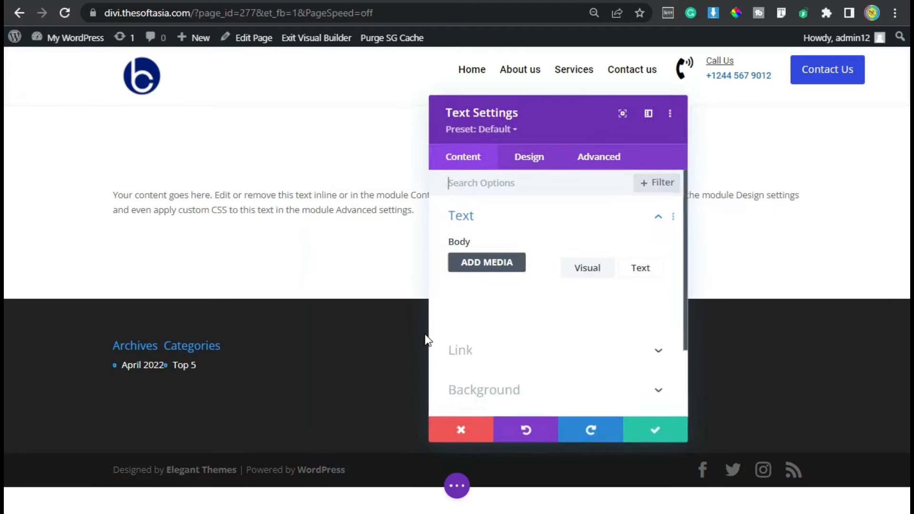
# Replace the module's placeholder body with the centered Heading 2 text "Feature We Provide To Client".
pyautogui.scroll(-2, 522, 363)
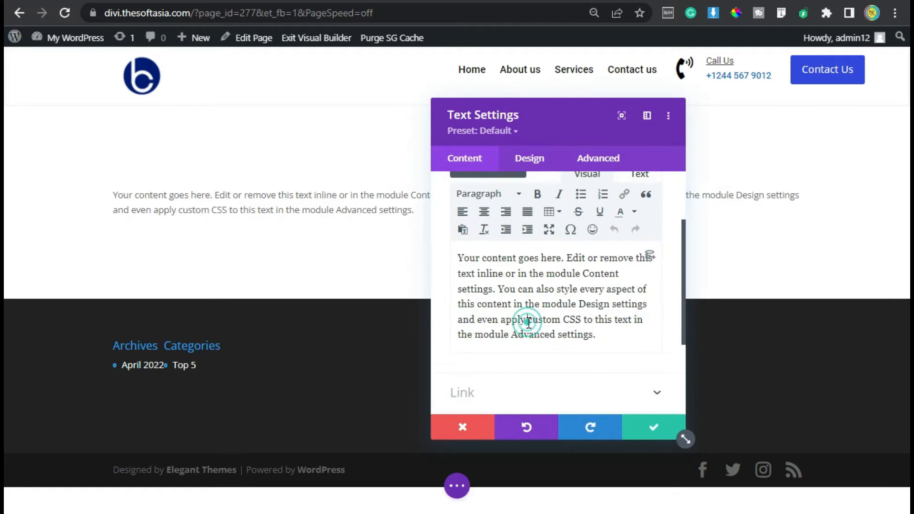
pyautogui.hotkey('ctrl', 'a')
pyautogui.write('Feature We Provide To Client')
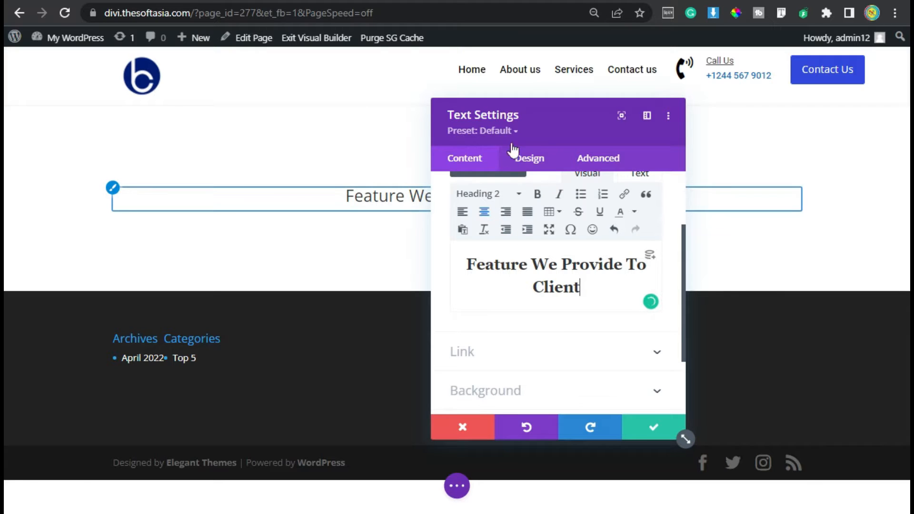
# Set the Heading 2 font of the "Feature We Provide To Client" text to Roboto.
pyautogui.moveTo(516, 123); pyautogui.dragTo(669, 98)
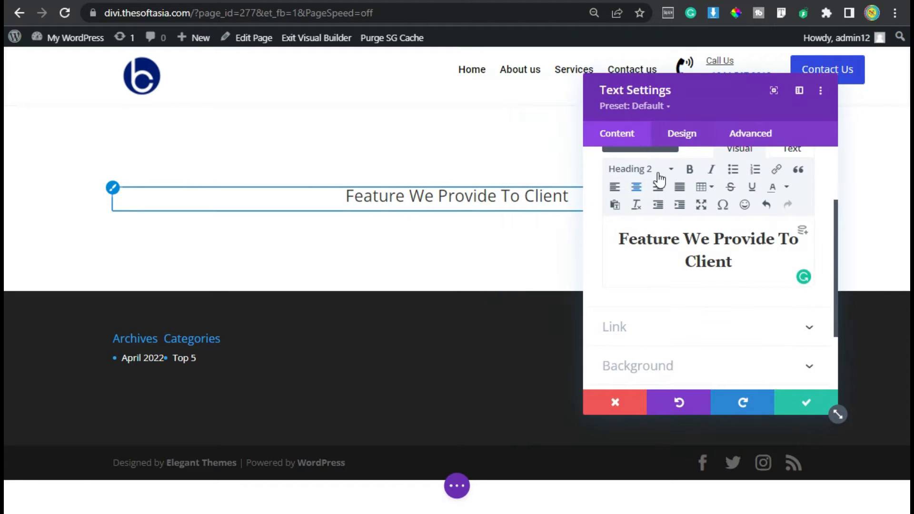
pyautogui.click(684, 139)
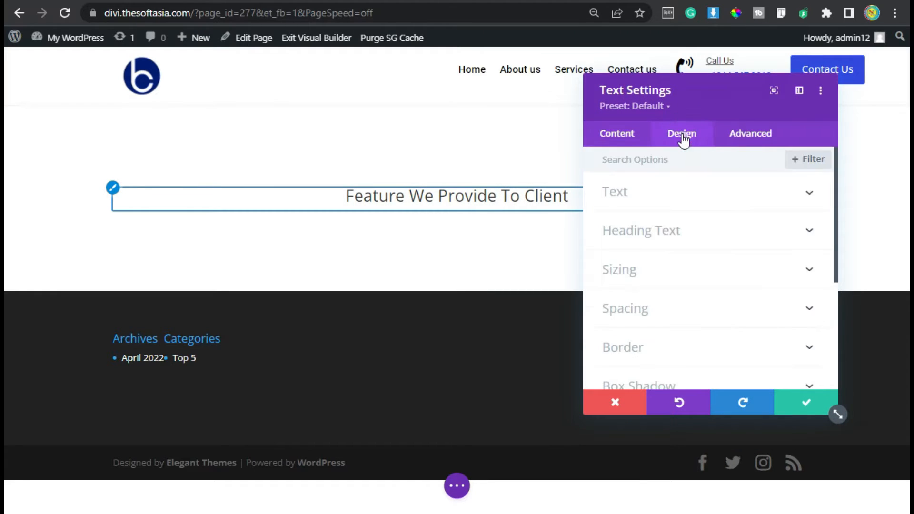
pyautogui.click(681, 238)
pyautogui.click(653, 199)
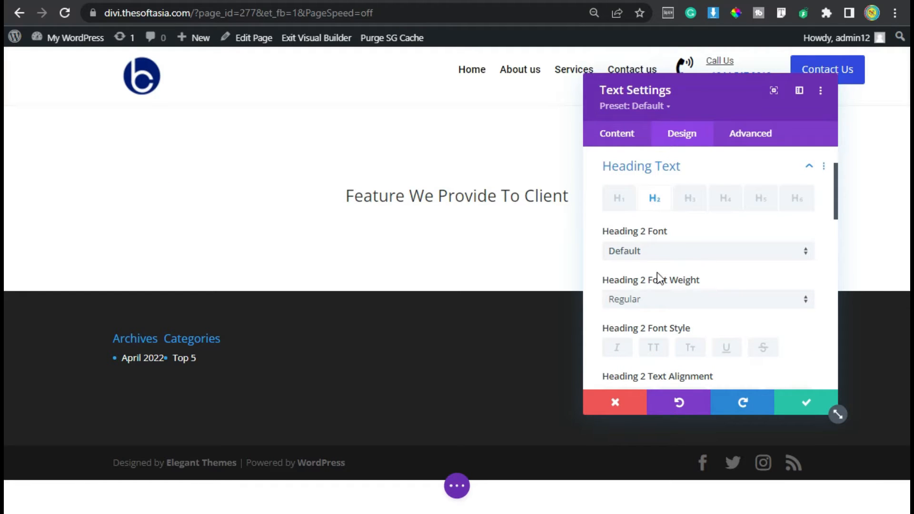
pyautogui.click(684, 251)
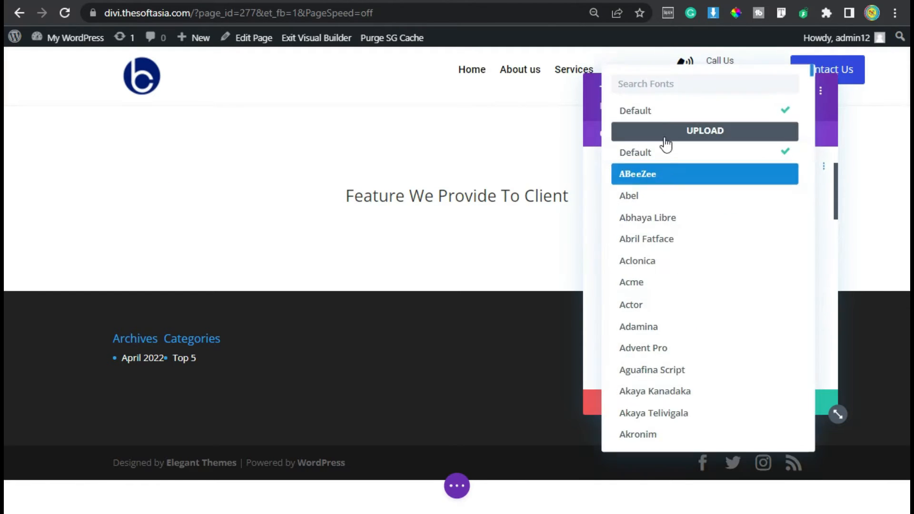
pyautogui.write('robot')
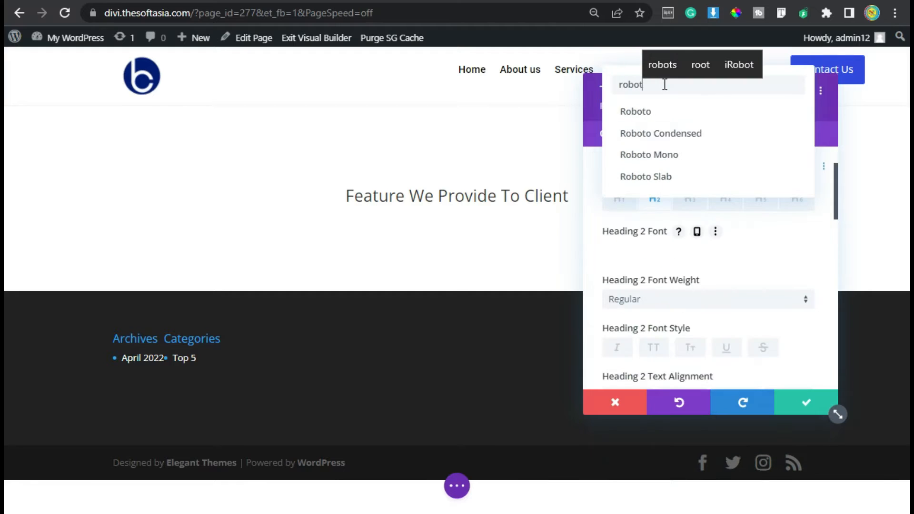
pyautogui.click(657, 113)
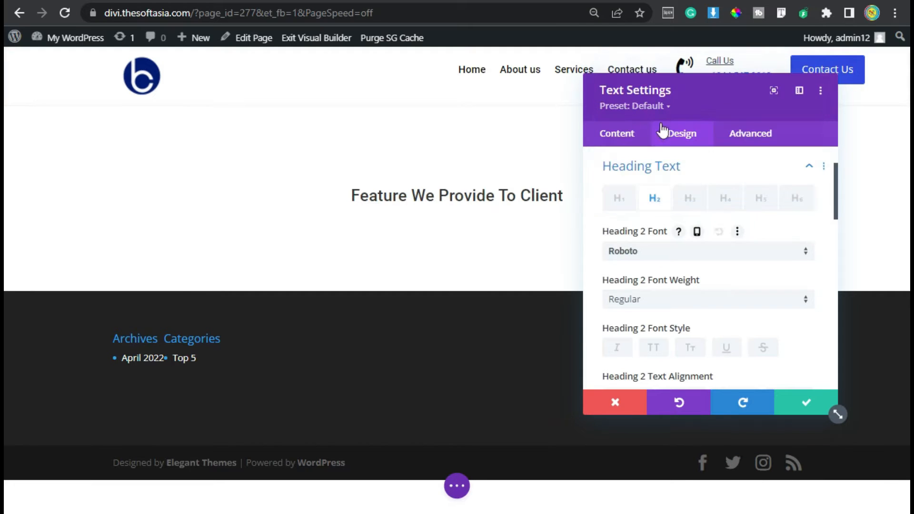
# Make the Heading 2 text black (#000000), increase its text size slightly, and save the module.
pyautogui.scroll(-2, 657, 211)
pyautogui.scroll(-2, 666, 218)
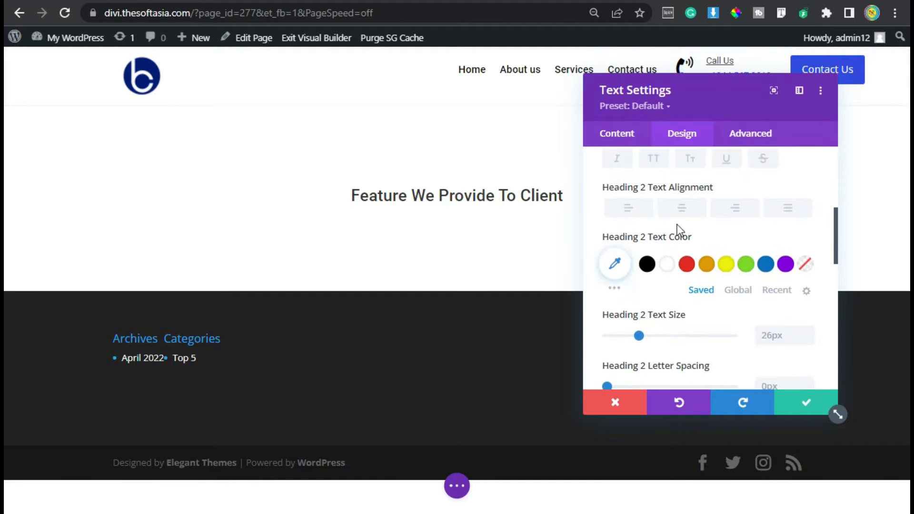
pyautogui.click(646, 263)
pyautogui.click(809, 332)
pyautogui.click(809, 333)
pyautogui.scroll(-6, 674, 208)
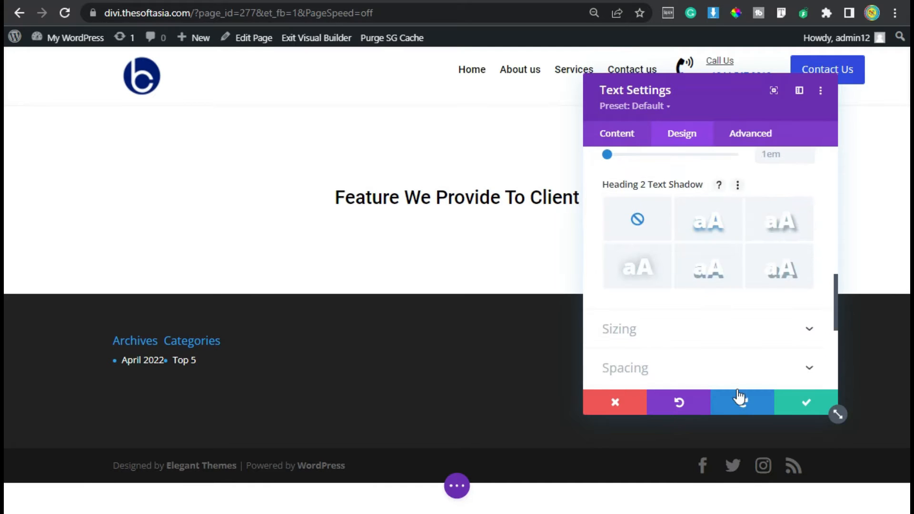
pyautogui.click(788, 406)
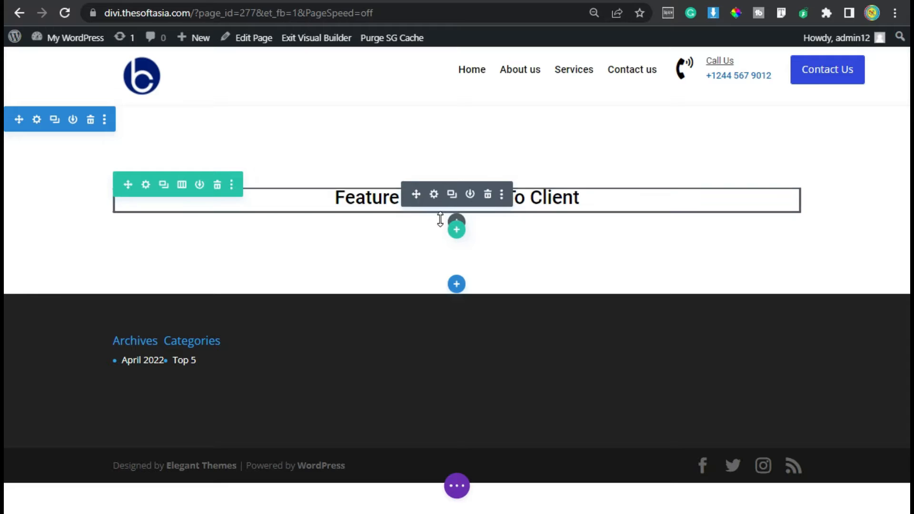
# Add a Text module below the heading and replace its placeholder body with the SoftAsia Tech company description paragraph.
pyautogui.click(457, 225)
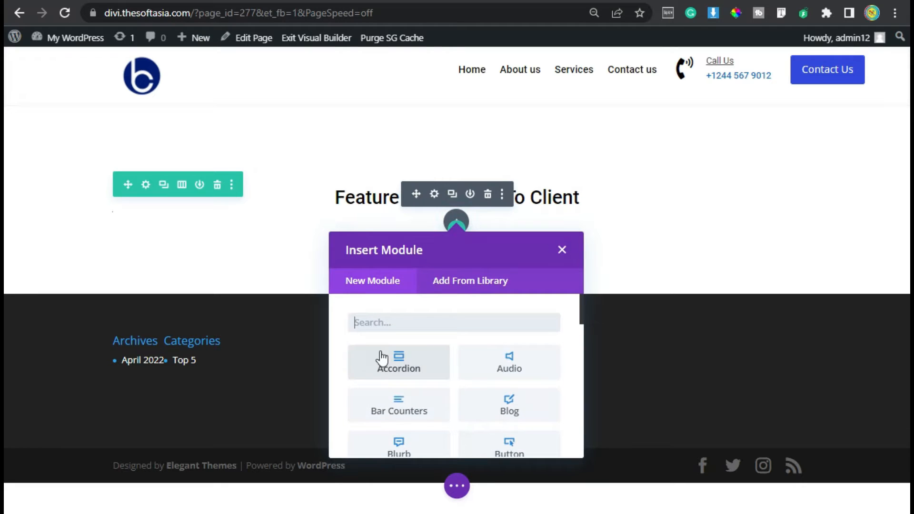
pyautogui.write('text')
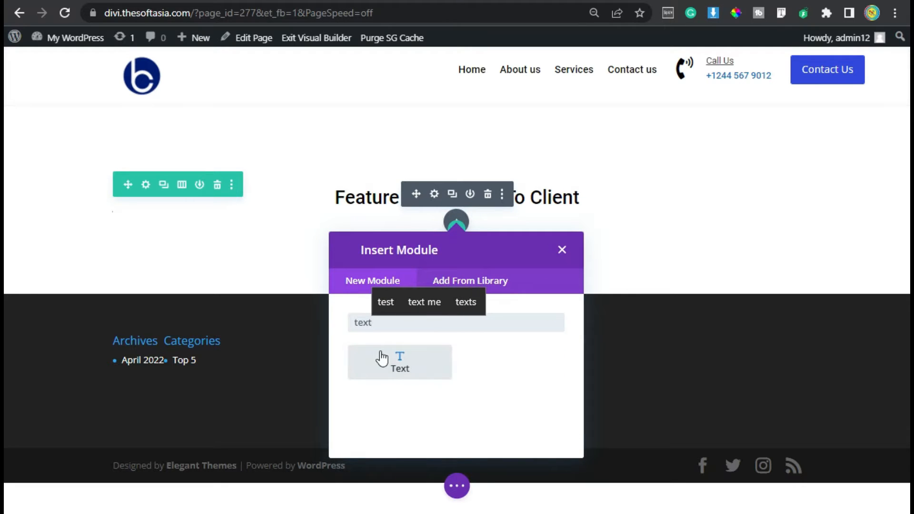
pyautogui.click(381, 358)
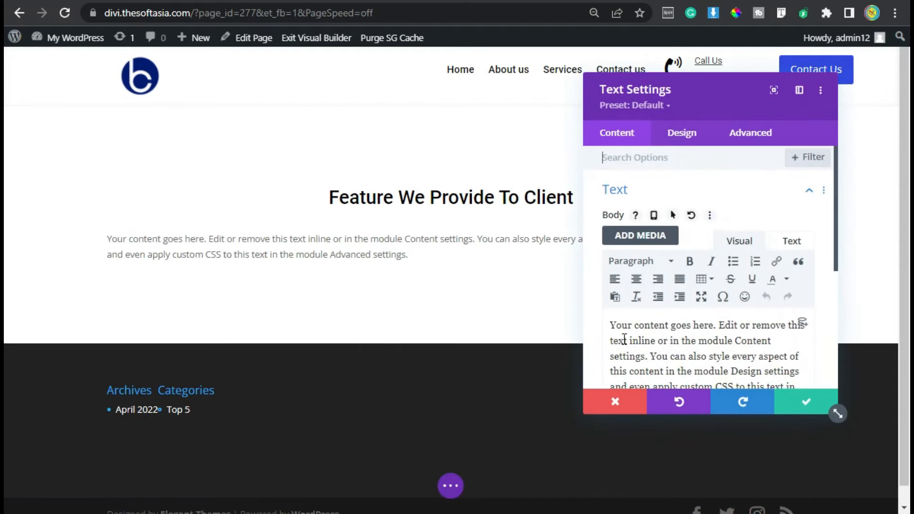
pyautogui.scroll(-2, 624, 339)
pyautogui.hotkey('ctrl', 'a')
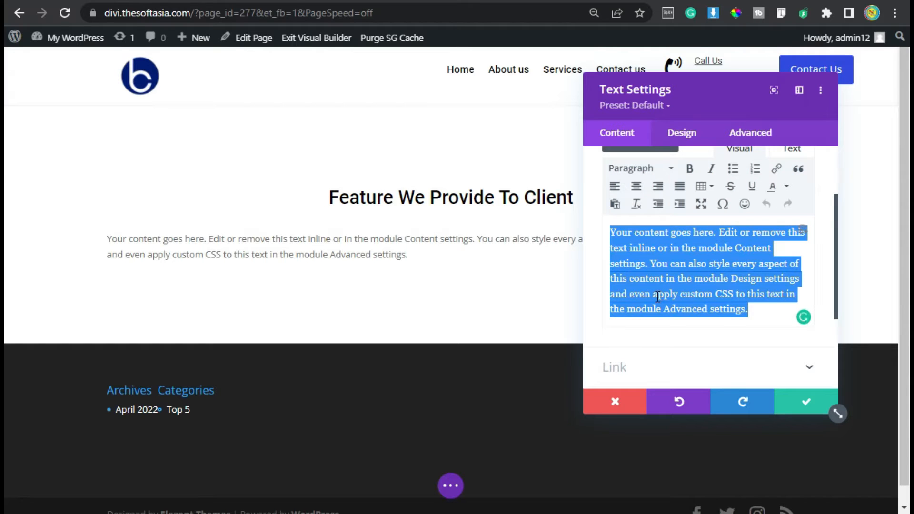
pyautogui.write('SoftAsia Tech is a Software Development company having more than 5 years of Web & Mobile development experience with 500+ satisfied customers.')
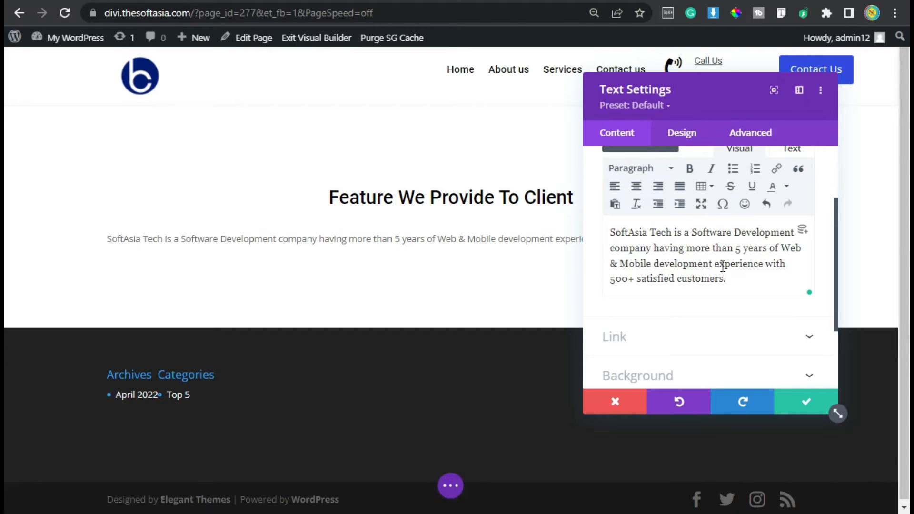
# Set the description paragraph's text font to Roboto.
pyautogui.click(693, 142)
pyautogui.click(646, 190)
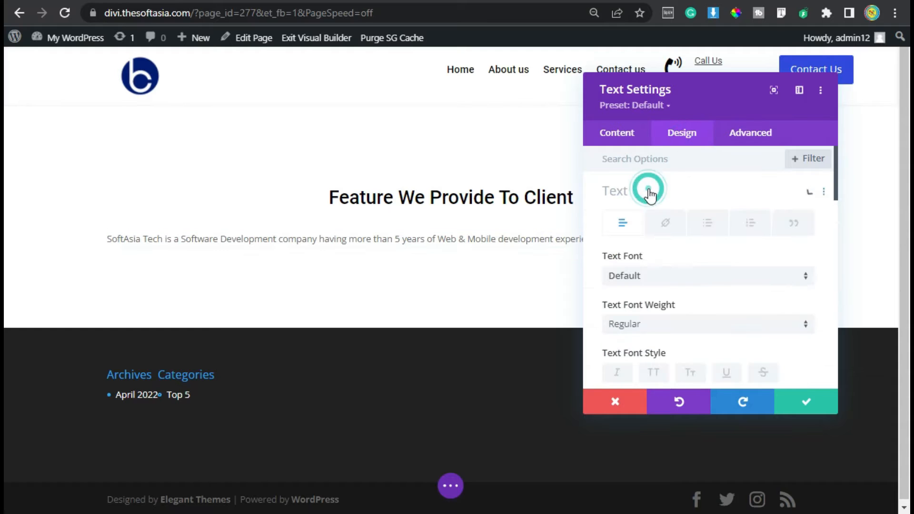
pyautogui.click(698, 276)
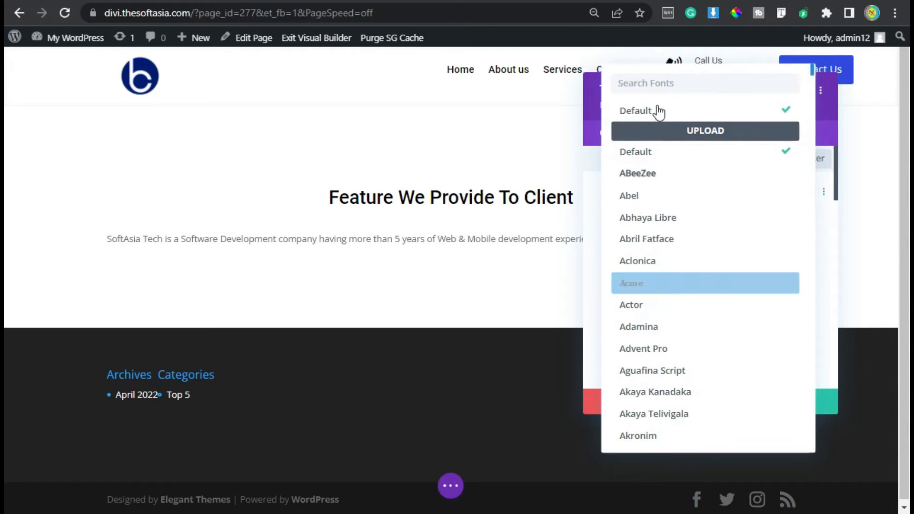
pyautogui.write('robot')
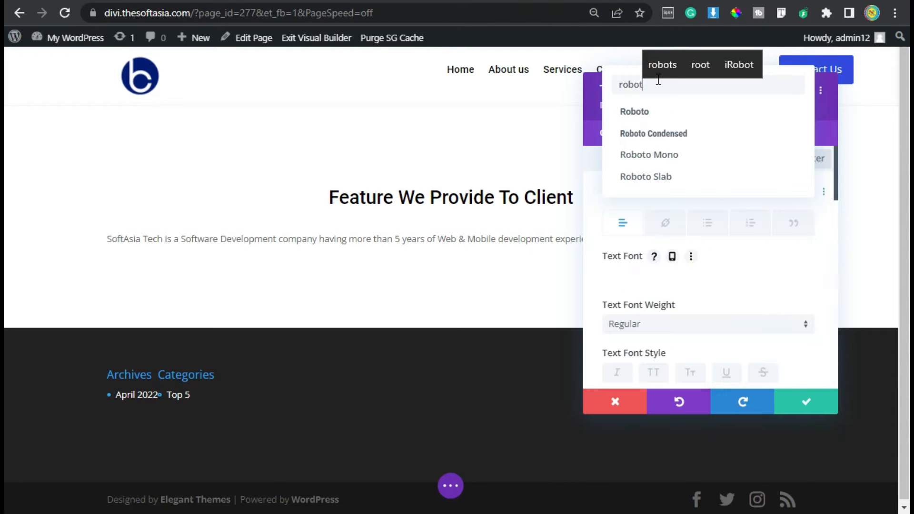
pyautogui.click(706, 114)
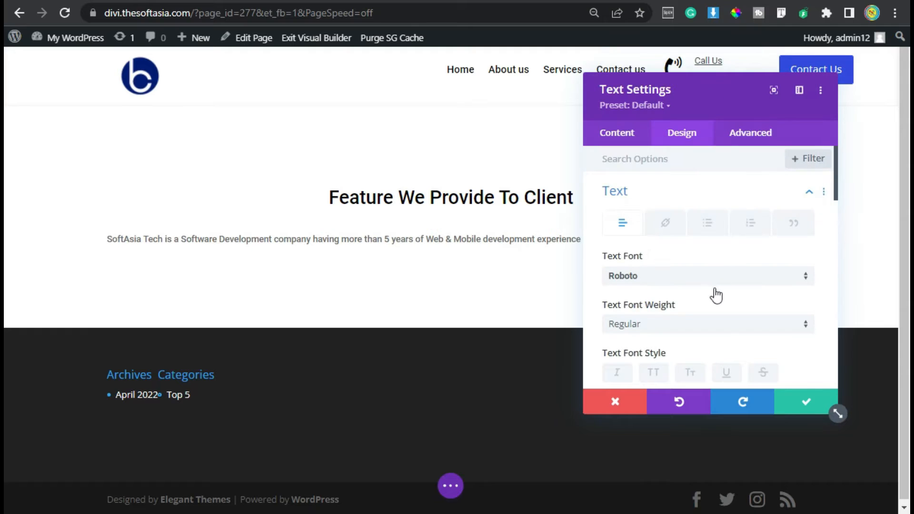
# Increase the description paragraph's text size slightly.
pyautogui.scroll(-2, 654, 290)
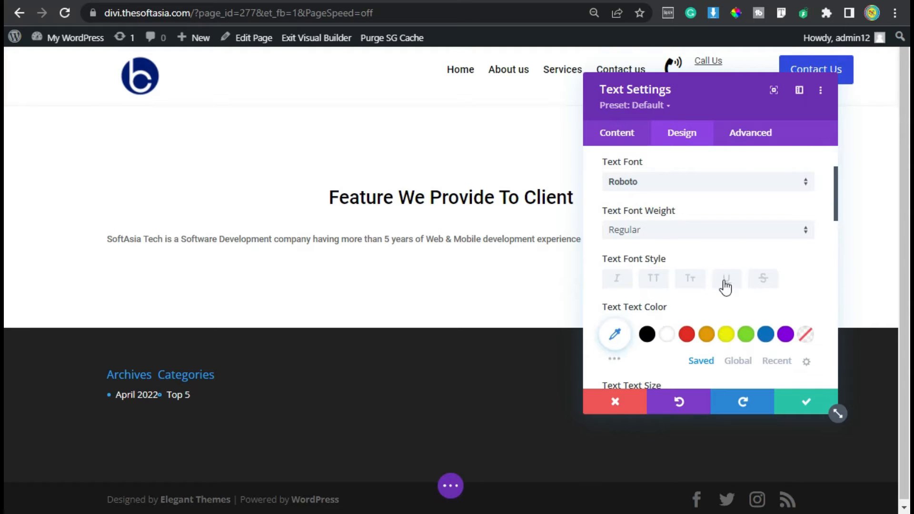
pyautogui.scroll(-2, 725, 285)
pyautogui.click(807, 308)
pyautogui.click(808, 308)
# Center-align the description paragraph and save the Text module.
pyautogui.scroll(-1, 714, 305)
pyautogui.scroll(-2, 714, 305)
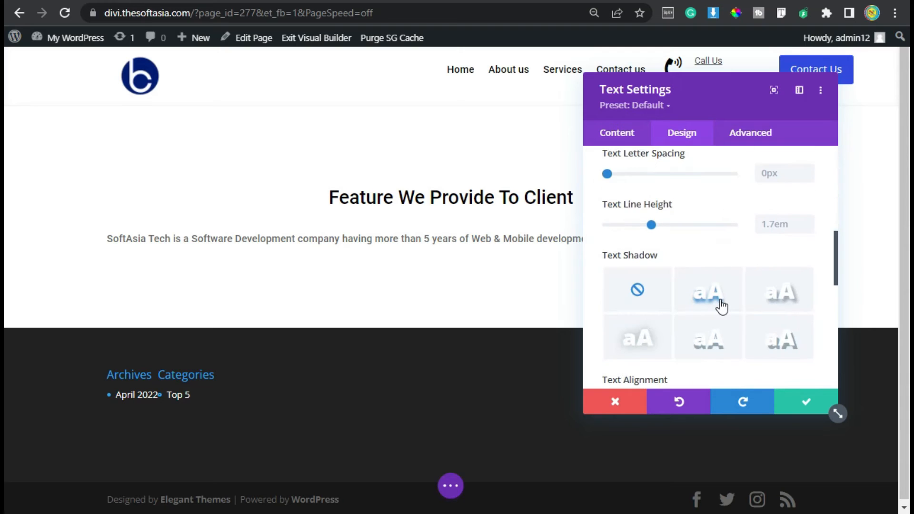
pyautogui.scroll(-3, 721, 307)
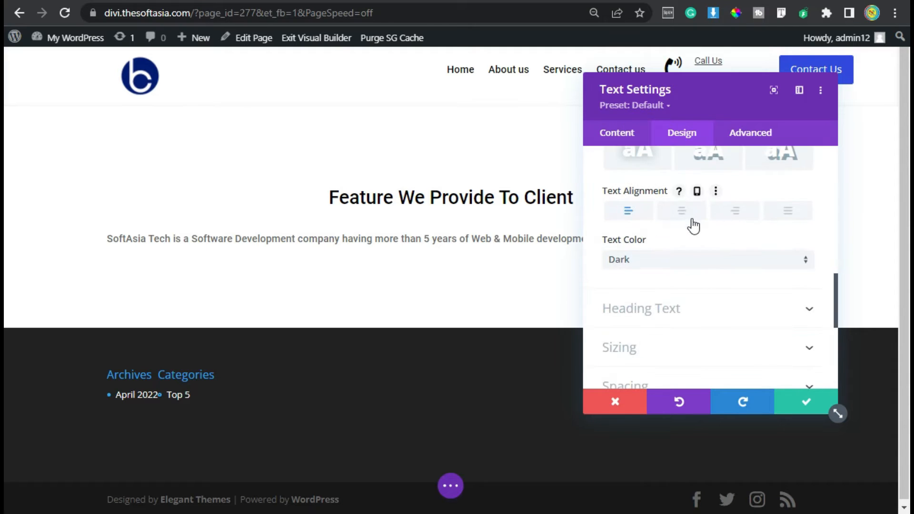
pyautogui.click(692, 213)
pyautogui.moveTo(679, 84); pyautogui.dragTo(631, 111)
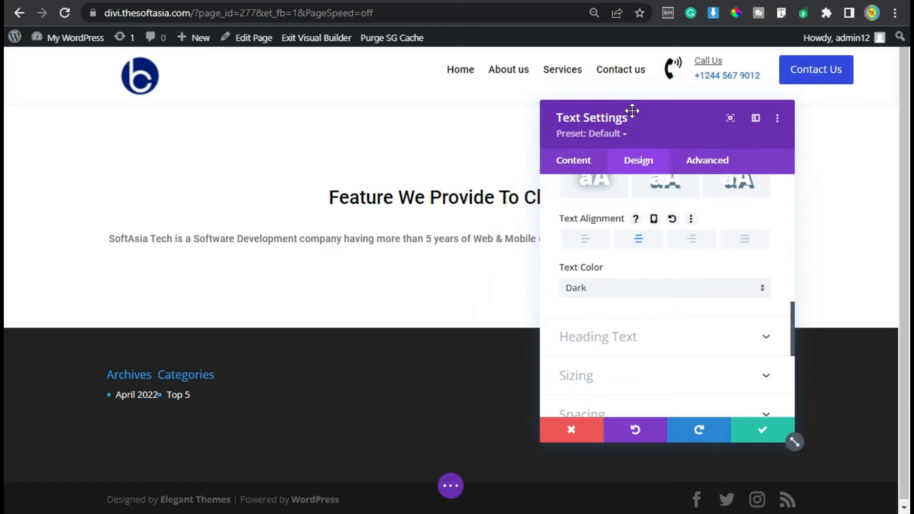
pyautogui.click(747, 433)
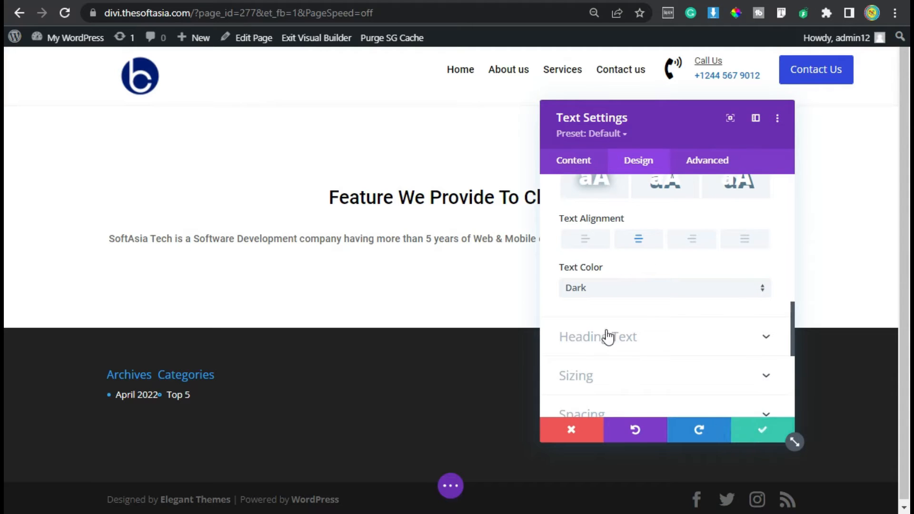
# Underline the Heading 2 text "Feature We Provide To Client" and save the module.
pyautogui.click(428, 195)
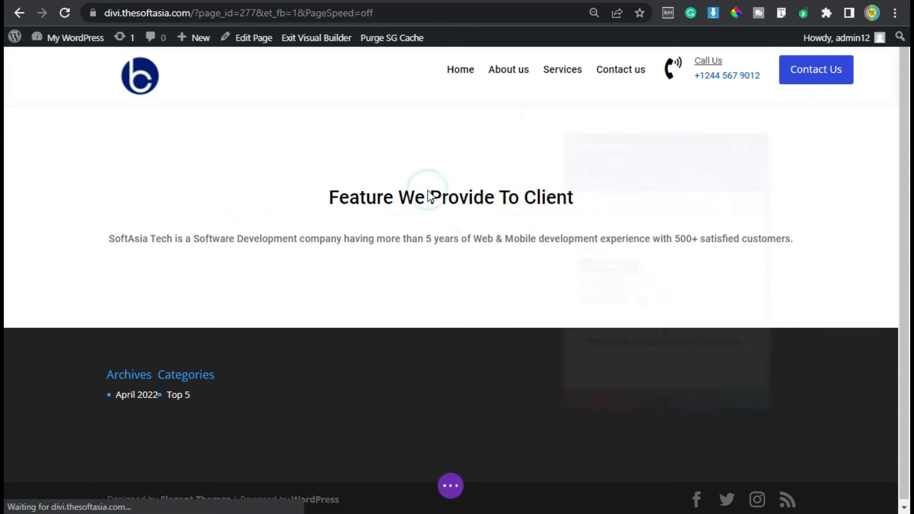
pyautogui.click(628, 160)
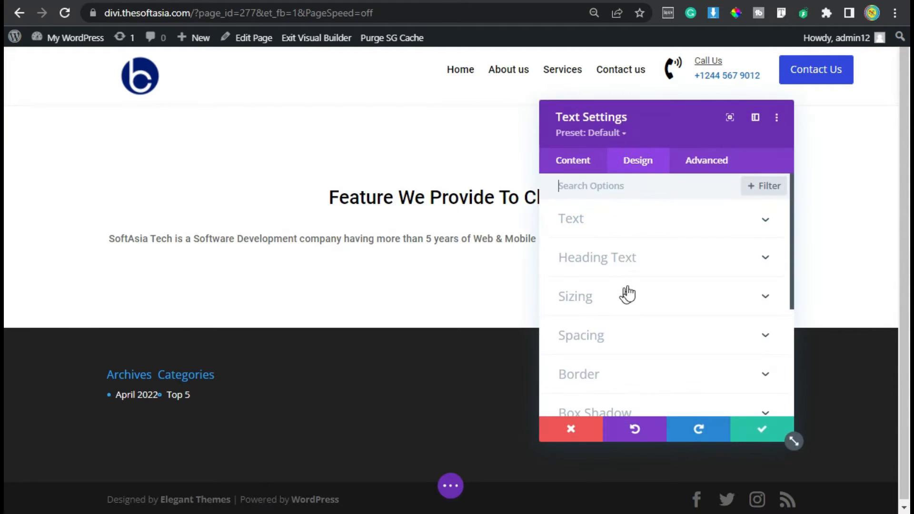
pyautogui.click(635, 259)
pyautogui.click(610, 226)
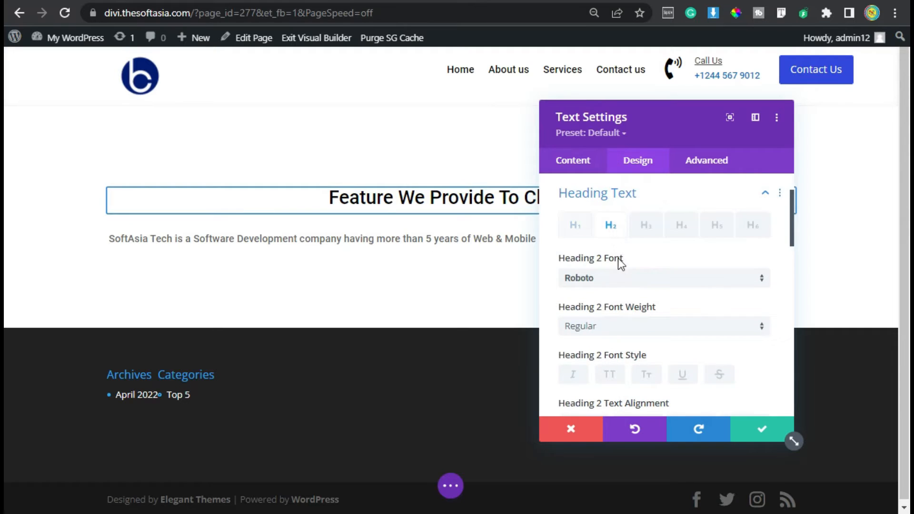
pyautogui.scroll(-4, 619, 267)
pyautogui.scroll(2, 670, 341)
pyautogui.click(683, 282)
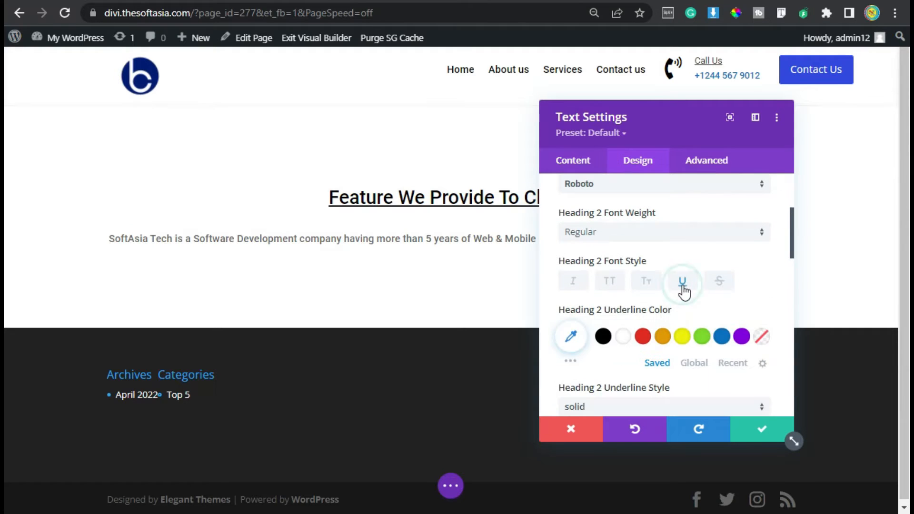
pyautogui.click(764, 430)
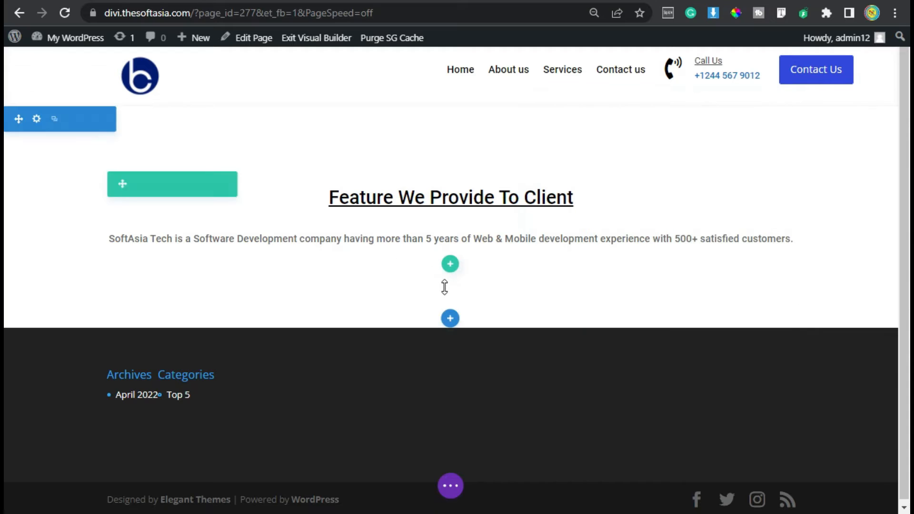
# Insert a row with three equal columns below the description paragraph, without adding a module yet.
pyautogui.click(448, 264)
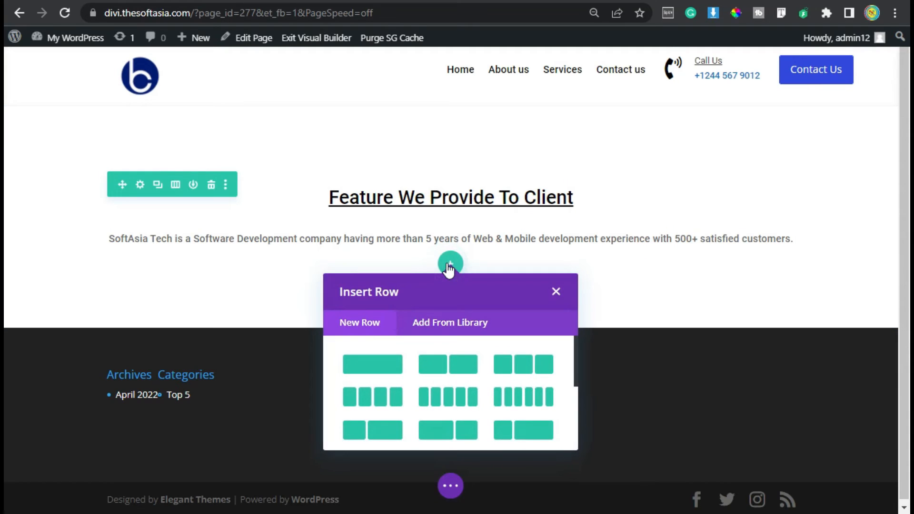
pyautogui.click(522, 367)
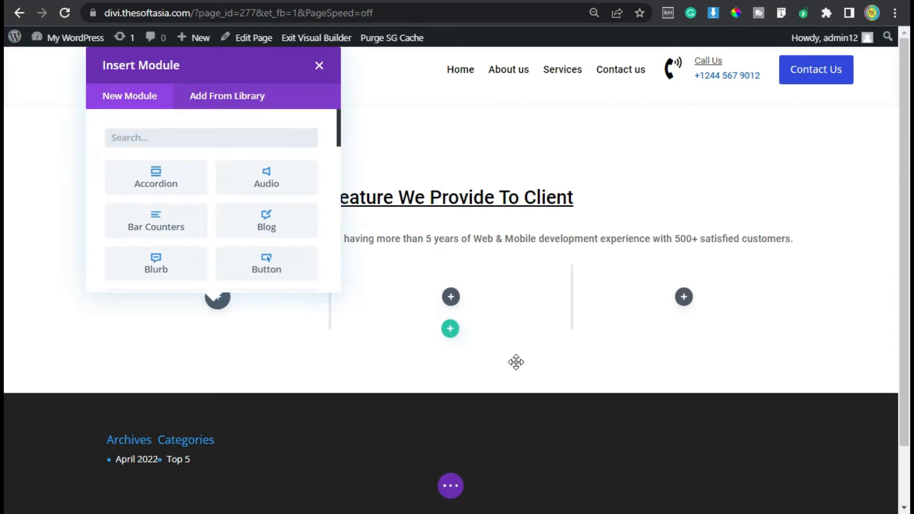
pyautogui.click(320, 65)
# Turn on a custom gutter width for the three-column row and lower it by one.
pyautogui.moveTo(158, 301)
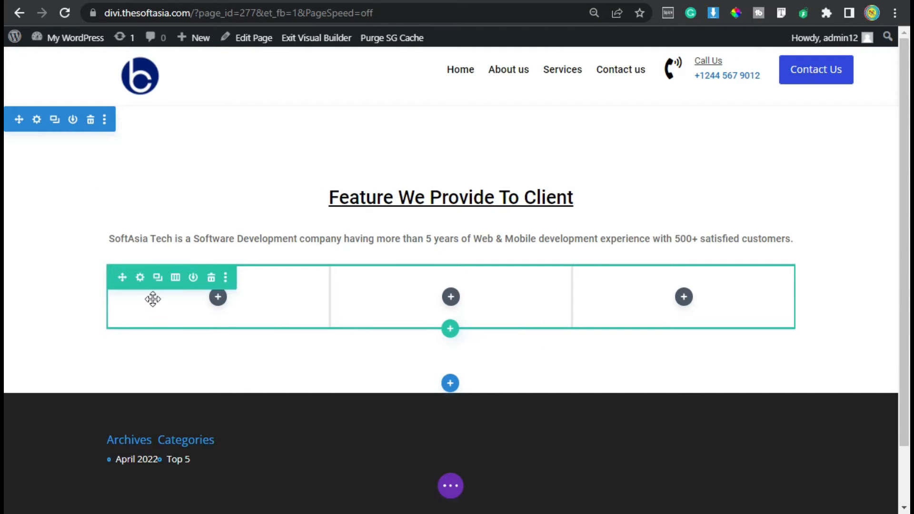
pyautogui.click(138, 277)
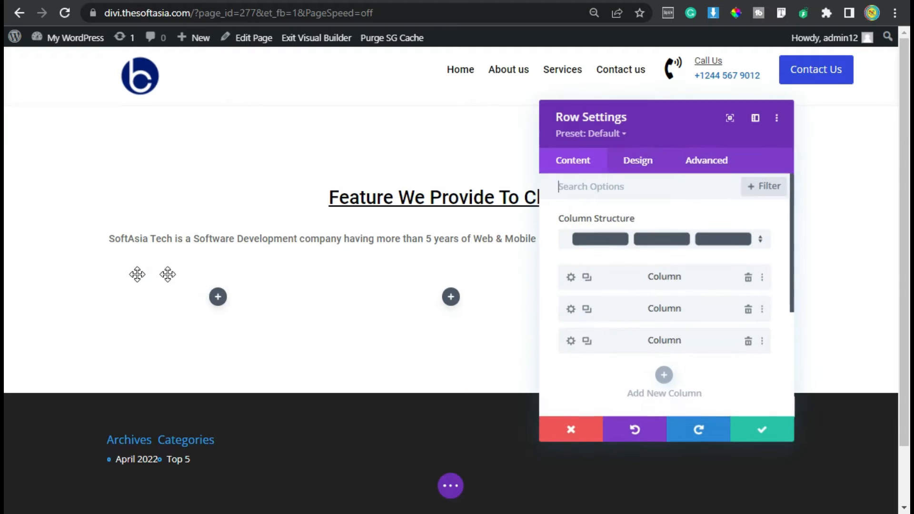
pyautogui.click(645, 160)
pyautogui.click(573, 224)
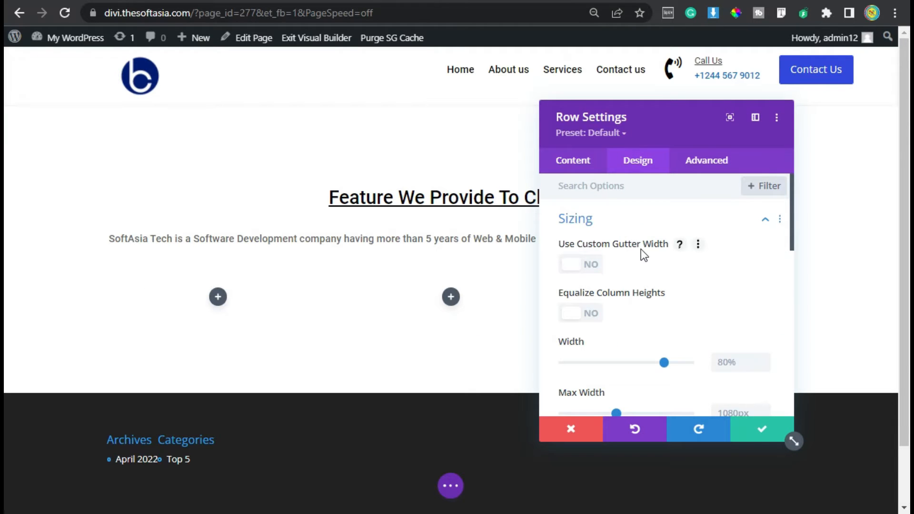
pyautogui.click(577, 265)
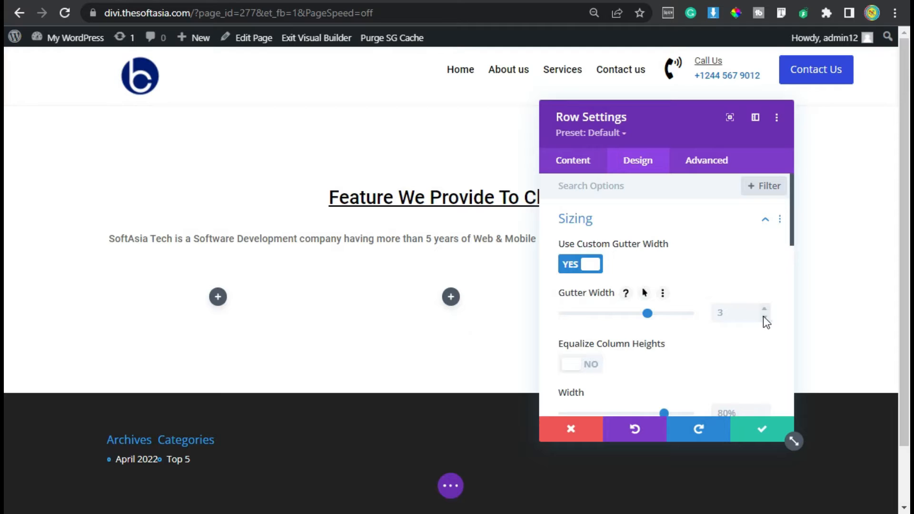
pyautogui.click(764, 318)
# Set the three-column row's upper and lower padding to 0 px and save the row settings.
pyautogui.scroll(-10, 593, 281)
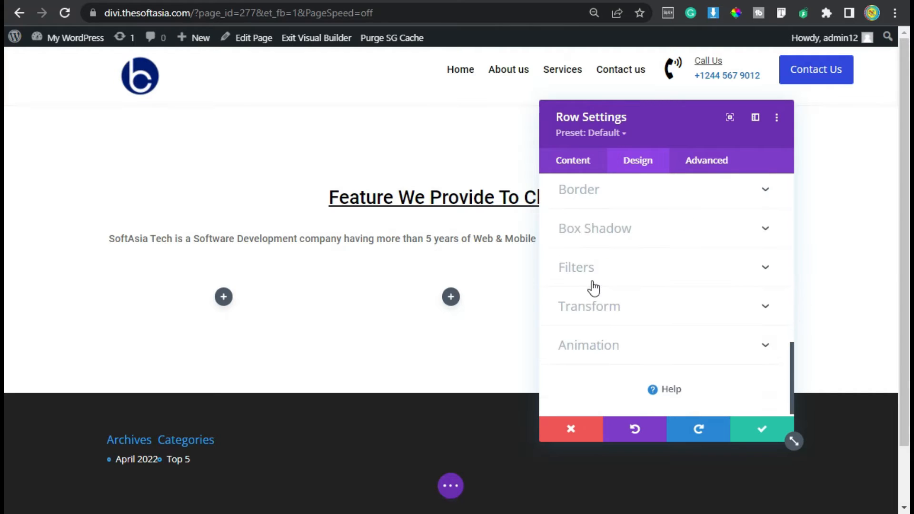
pyautogui.scroll(2, 614, 275)
pyautogui.click(587, 245)
pyautogui.click(574, 292)
pyautogui.write('0')
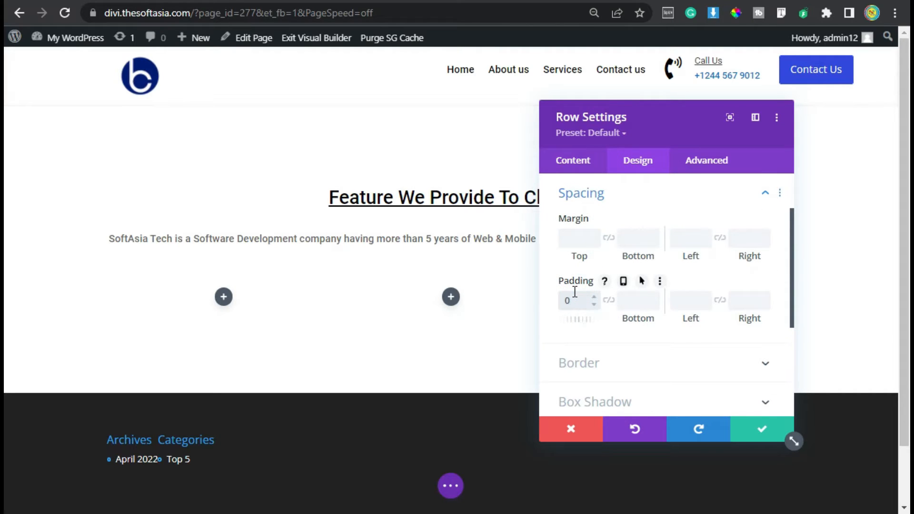
pyautogui.click(630, 298)
pyautogui.write('0')
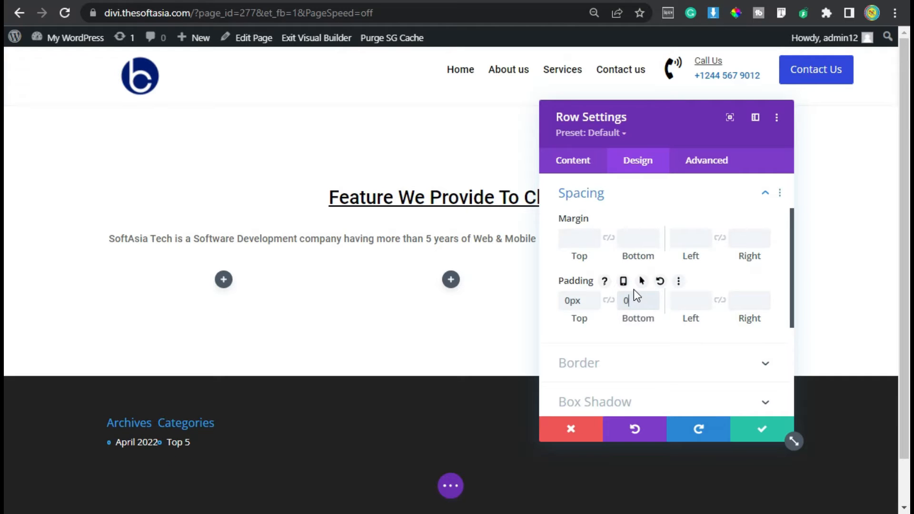
pyautogui.click(753, 428)
# Add a Blurb module to the first column of the new row.
pyautogui.click(221, 278)
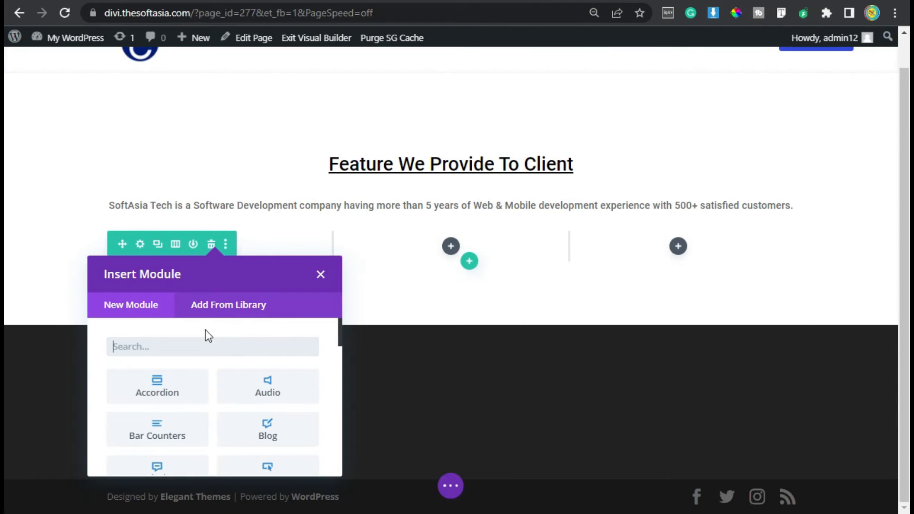
pyautogui.write('bl')
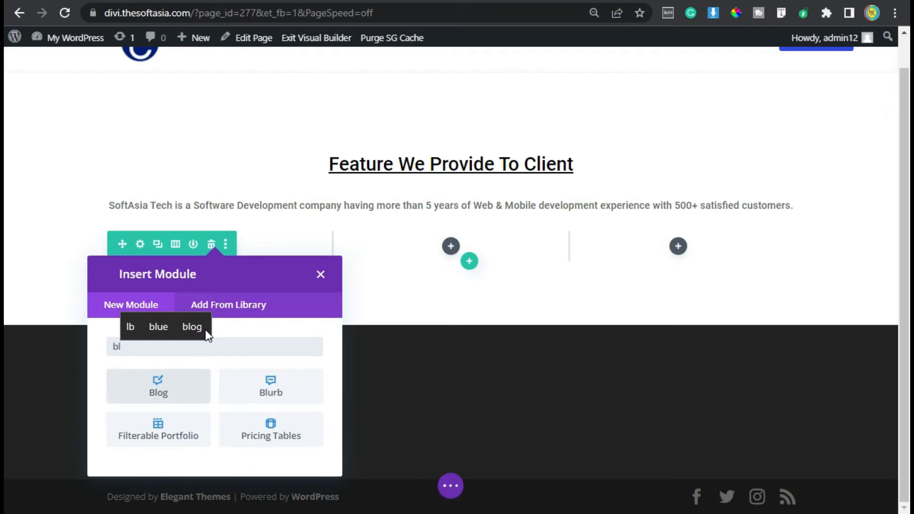
pyautogui.click(237, 387)
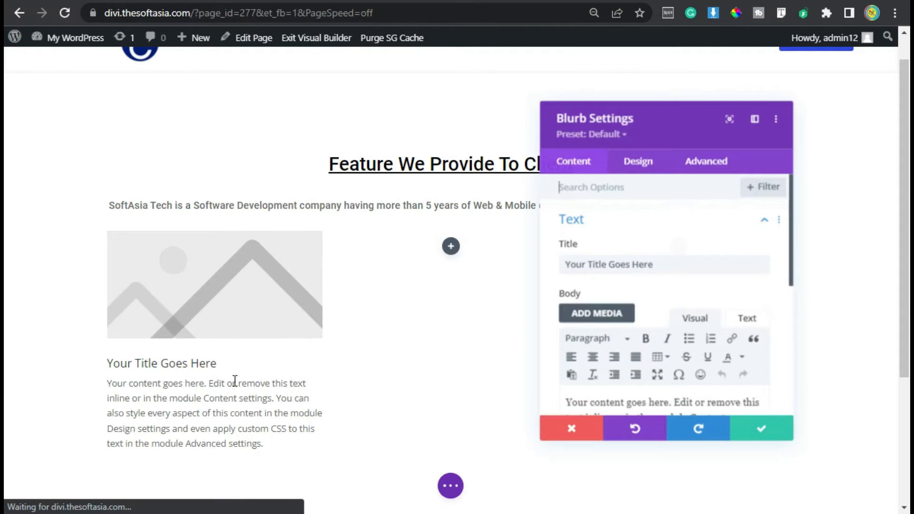
# Replace the blurb's placeholder title with "WordPress".
pyautogui.moveTo(669, 263); pyautogui.dragTo(569, 265)
pyautogui.click(663, 260)
pyautogui.scroll(-2, 663, 259)
pyautogui.click(619, 320)
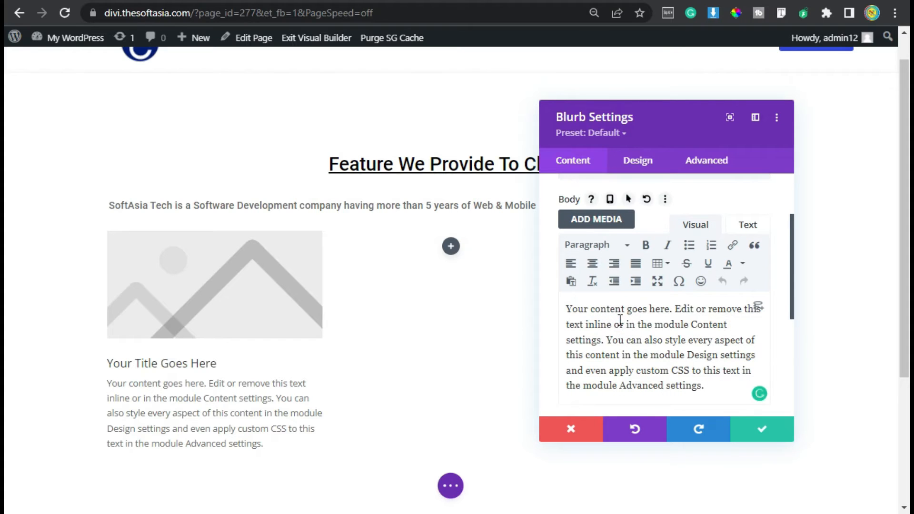
pyautogui.scroll(3, 687, 263)
pyautogui.tripleClick(685, 262)
pyautogui.write('Wor')
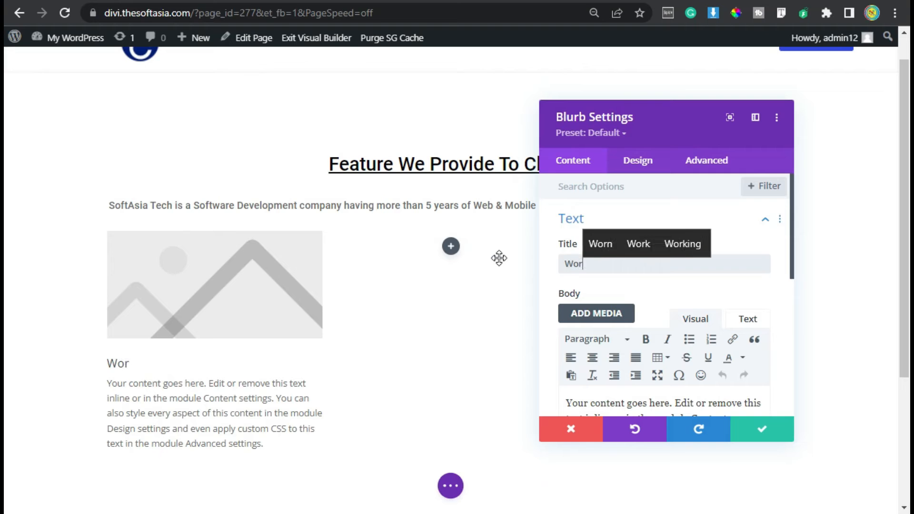
pyautogui.write('dPRess')
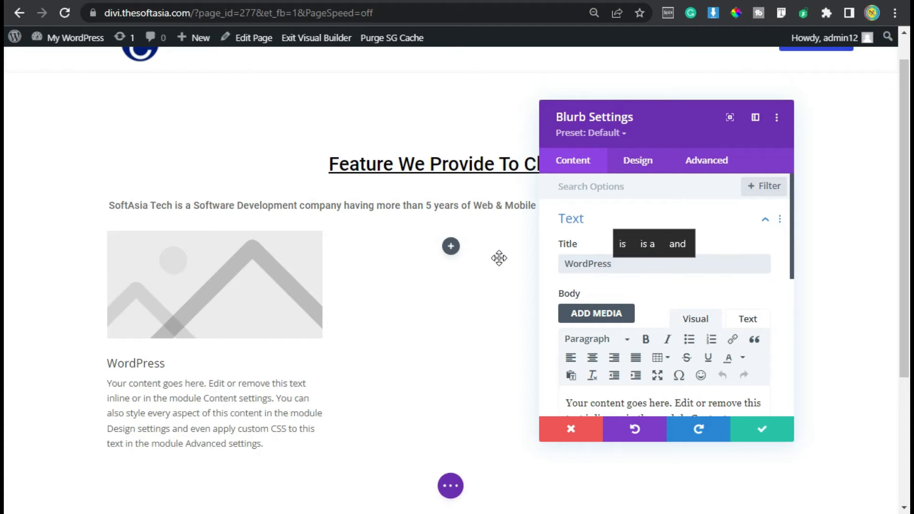
# Replace the blurb's placeholder body with "Lorem ipsum dolor sit amet, consectetur adipiscing elit, sed do eiusmod.".
pyautogui.scroll(-2, 649, 340)
pyautogui.tripleClick(648, 340)
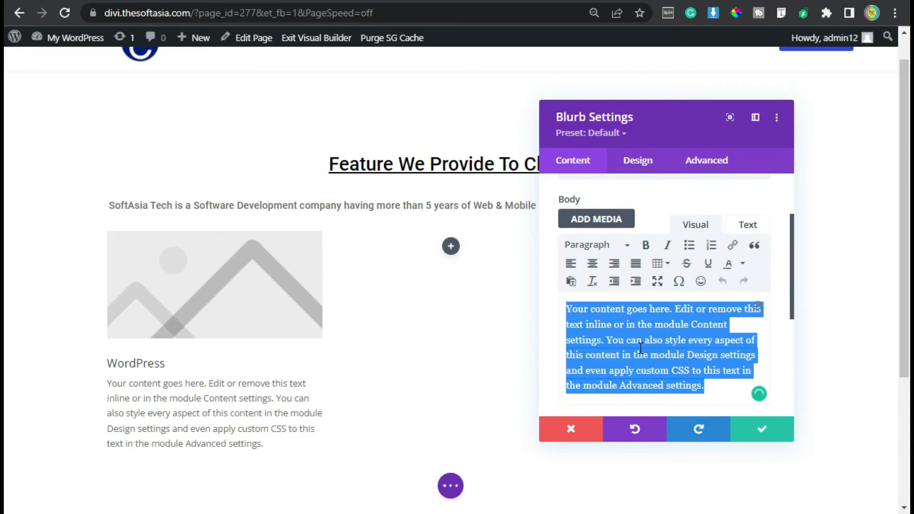
pyautogui.write('Lorem ipsum dolor sit amet, consectetur adipiscing elit, sed do eiusmod.')
# Switch the blurb from an image to an icon, search for "wordpress" and choose the first WordPress logo.
pyautogui.scroll(-3, 656, 323)
pyautogui.click(610, 295)
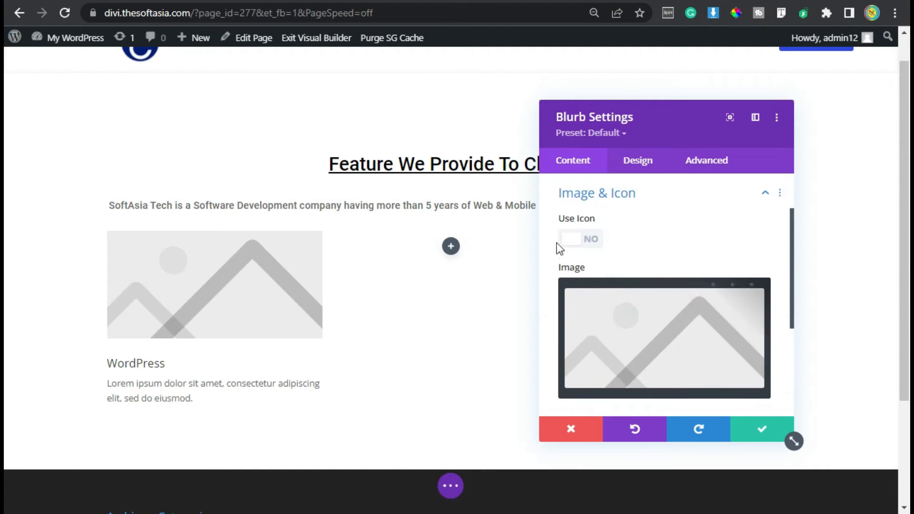
pyautogui.click(587, 239)
pyautogui.click(643, 289)
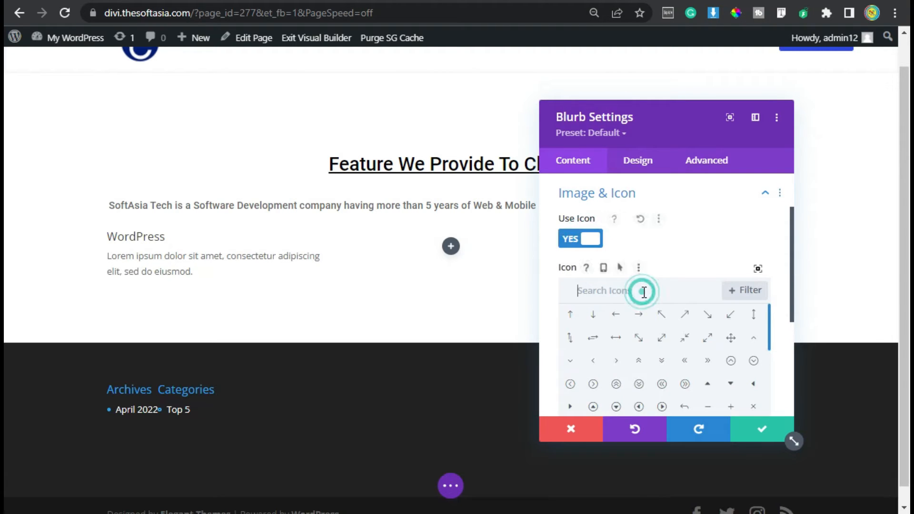
pyautogui.write('wordpress')
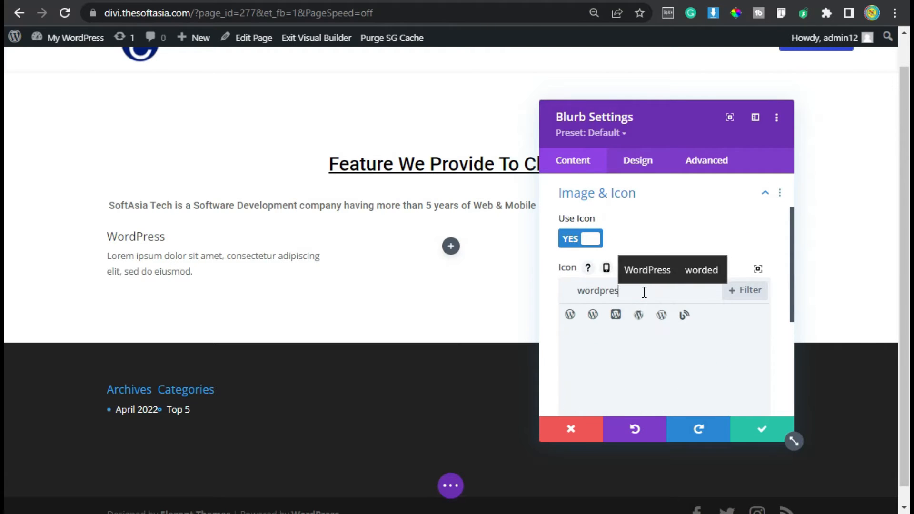
pyautogui.click(570, 316)
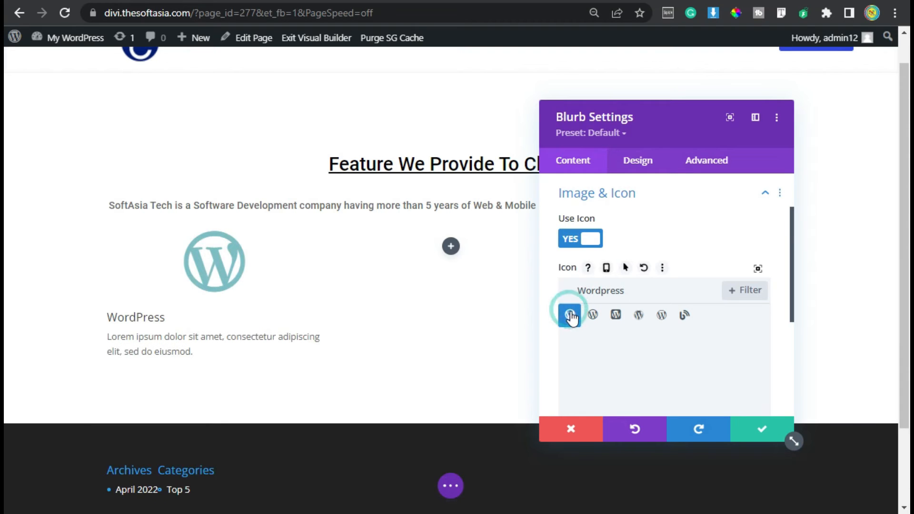
# Set the blurb's icon color to black (#000000) and lower its opacity to soften it to dark gray.
pyautogui.scroll(-2, 585, 339)
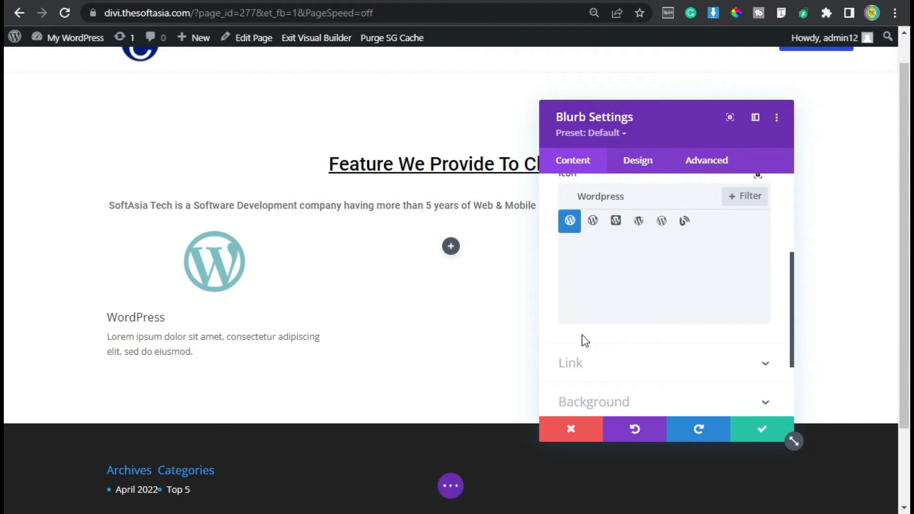
pyautogui.click(647, 160)
pyautogui.click(624, 220)
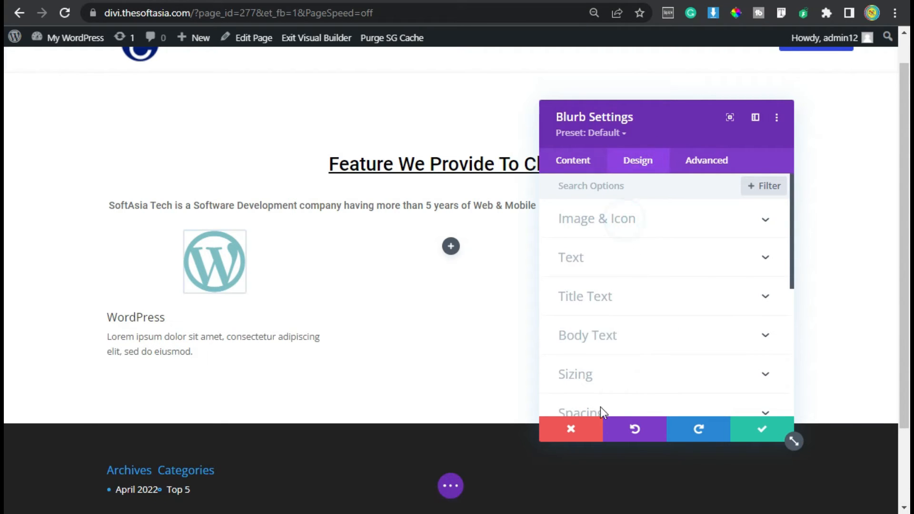
pyautogui.scroll(-2, 644, 312)
pyautogui.scroll(2, 645, 321)
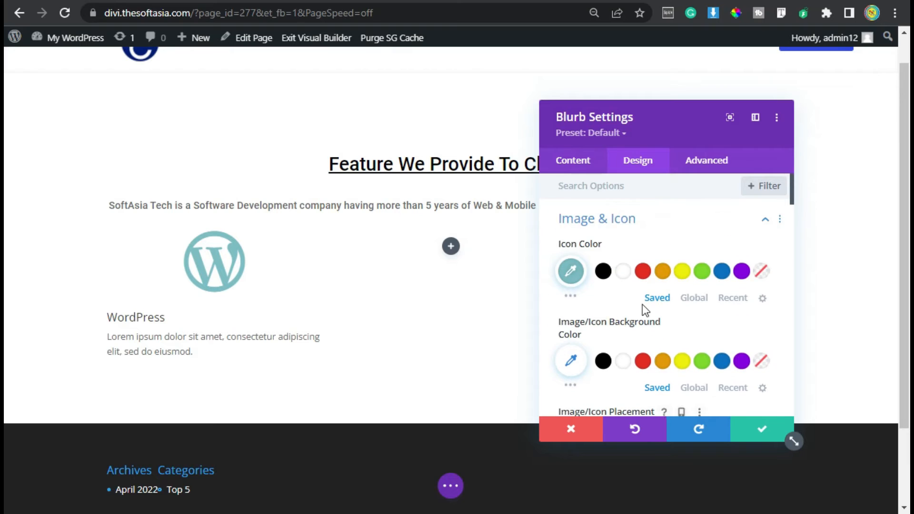
pyautogui.click(603, 272)
pyautogui.click(570, 271)
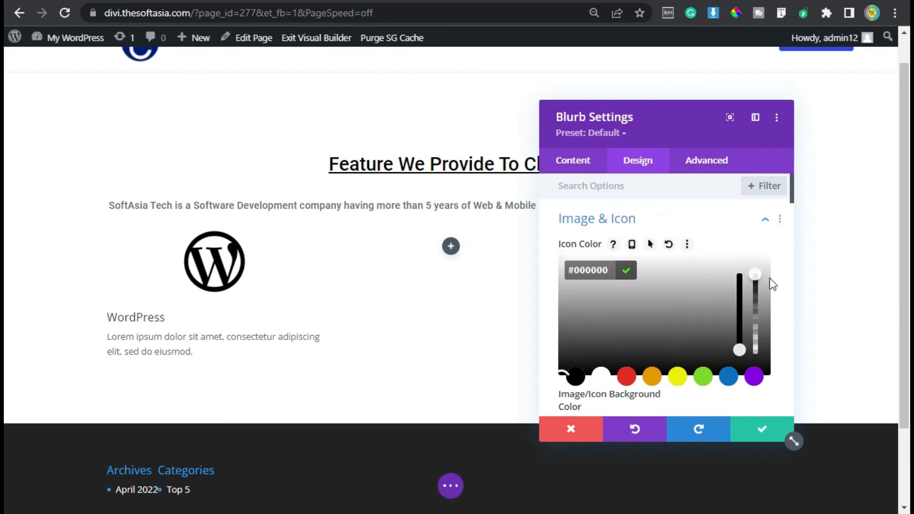
pyautogui.moveTo(757, 277); pyautogui.dragTo(759, 312)
pyautogui.scroll(-5, 616, 239)
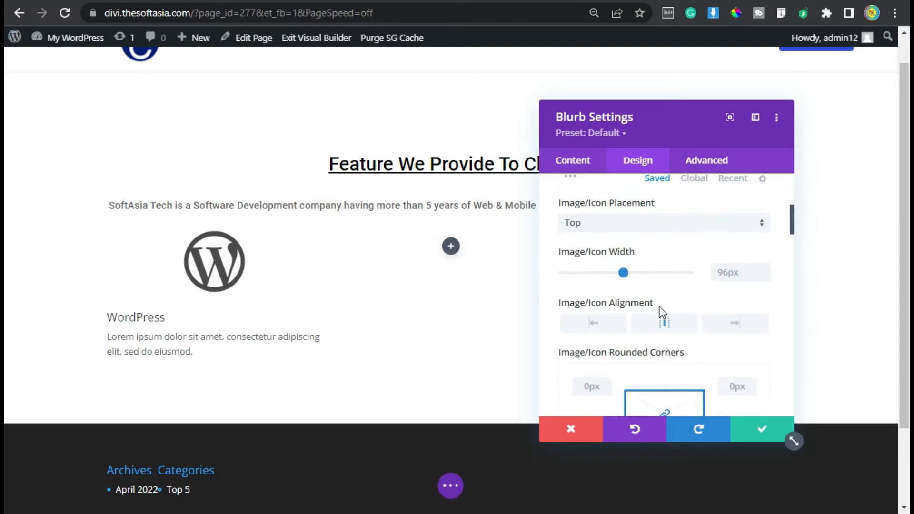
# Set the blurb's icon width to 100px.
pyautogui.click(764, 268)
pyautogui.click(764, 267)
pyautogui.click(764, 267)
pyautogui.click(764, 267)
pyautogui.scroll(-3, 673, 318)
pyautogui.scroll(3, 668, 329)
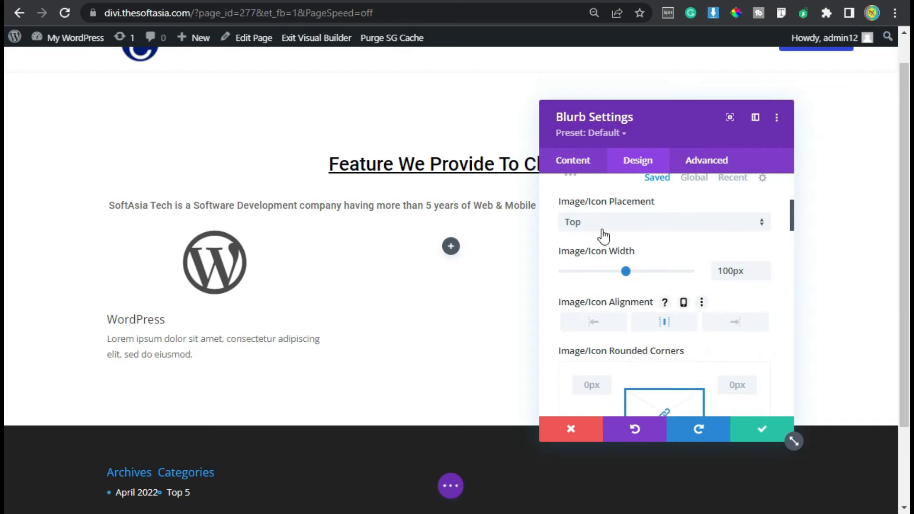
# Center-align the WordPress blurb's text.
pyautogui.scroll(-10, 643, 335)
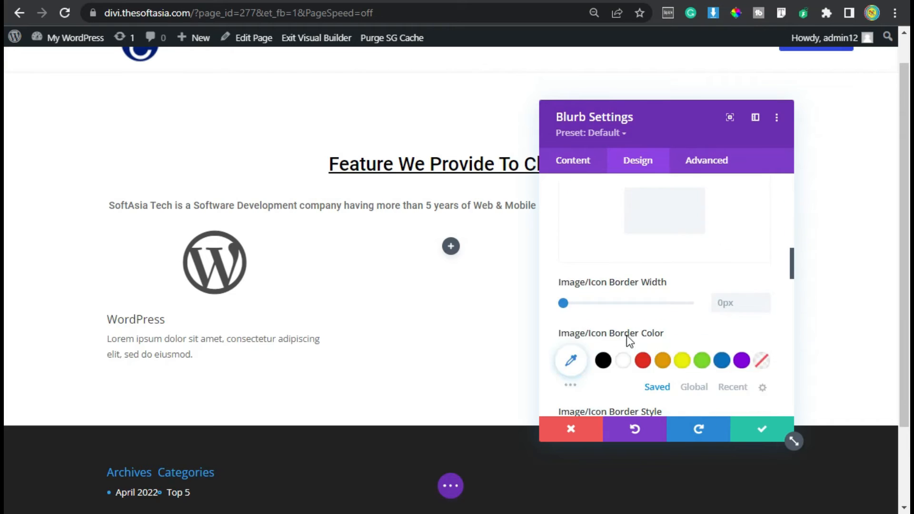
pyautogui.scroll(-5, 626, 335)
pyautogui.click(614, 307)
pyautogui.click(643, 246)
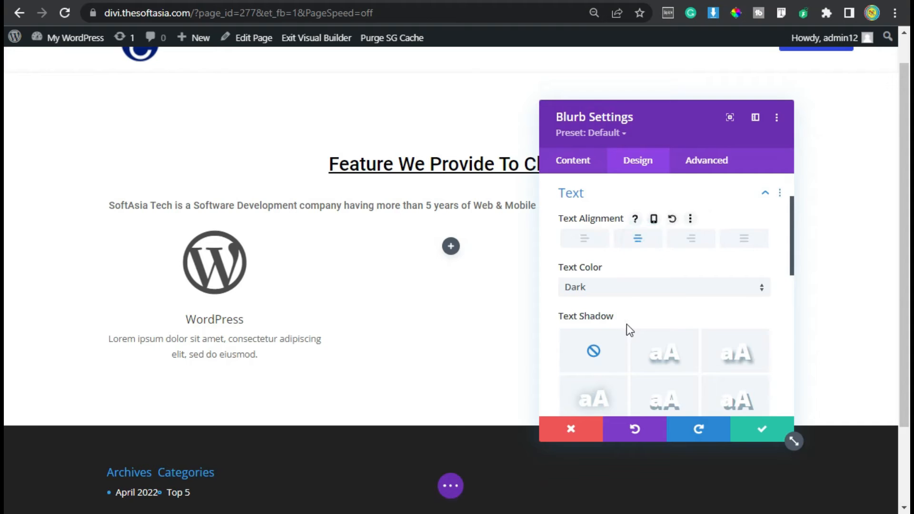
# Set the blurb's title font to Roboto and underline the title.
pyautogui.scroll(-5, 626, 330)
pyautogui.click(639, 271)
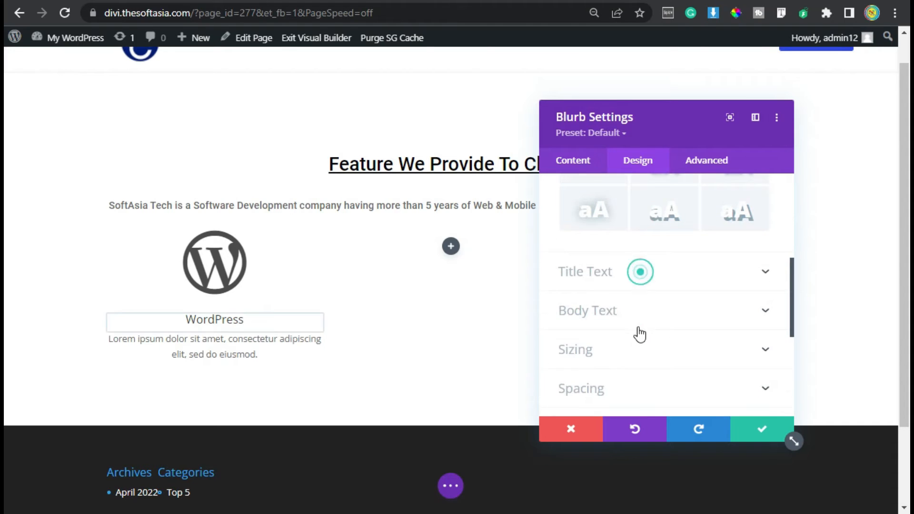
pyautogui.click(644, 289)
pyautogui.write('Robo')
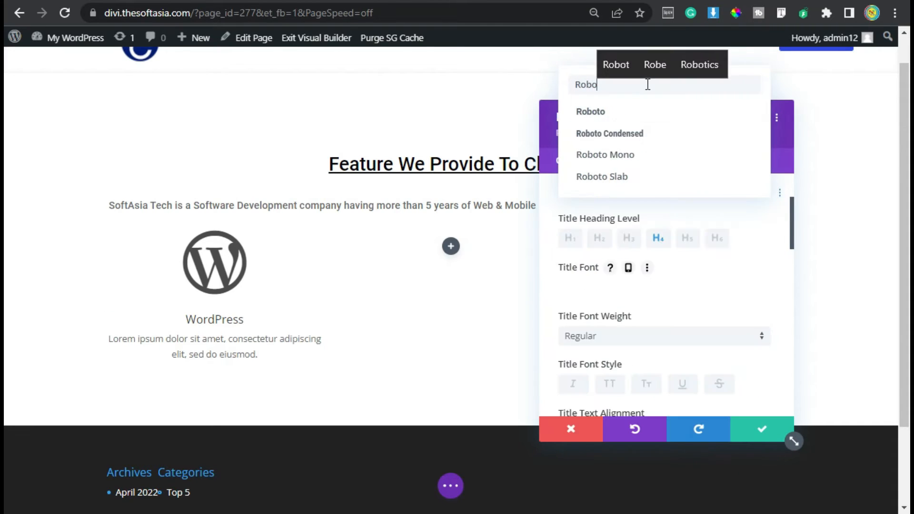
pyautogui.click(673, 114)
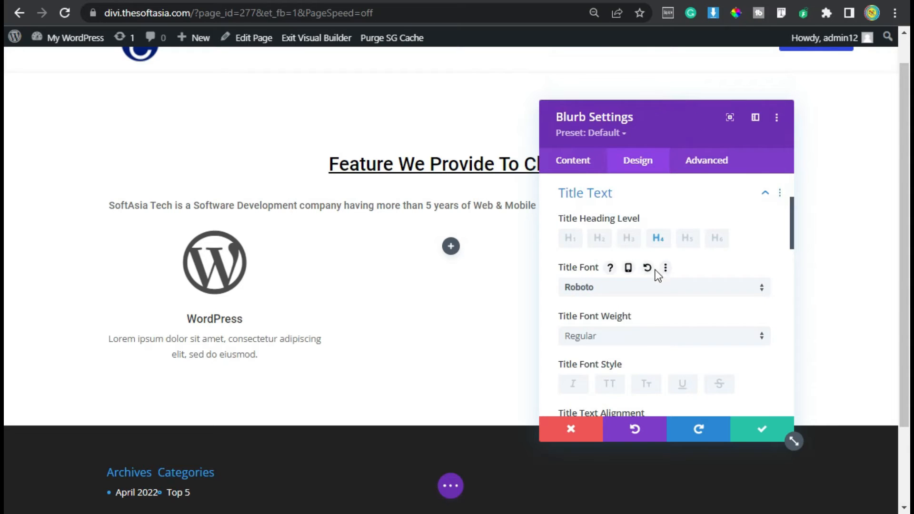
pyautogui.scroll(-2, 657, 285)
pyautogui.click(682, 290)
# Color the blurb's title with the global blue and slightly increase its text size.
pyautogui.scroll(-5, 657, 319)
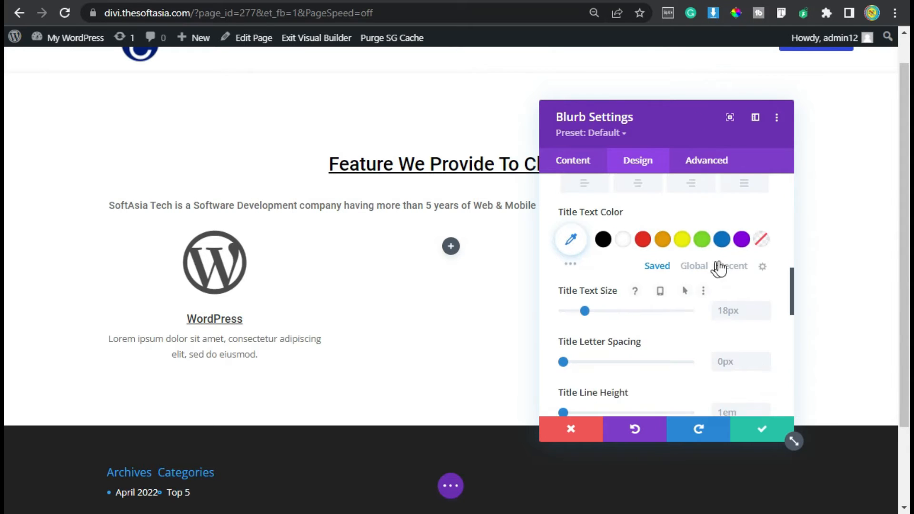
pyautogui.click(696, 266)
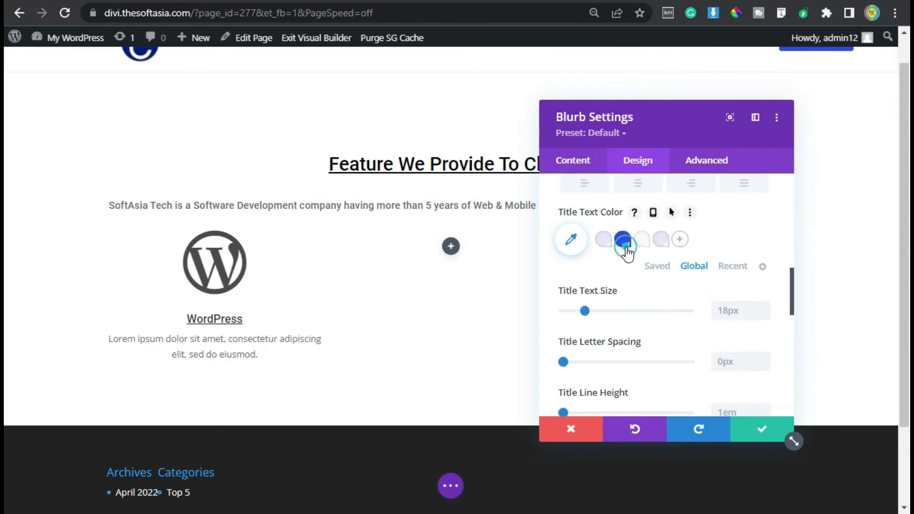
pyautogui.click(623, 239)
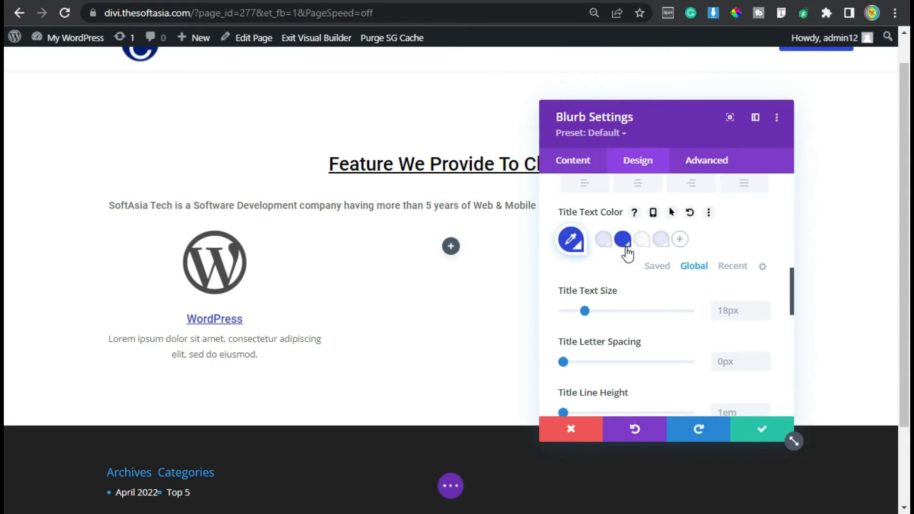
pyautogui.click(763, 307)
pyautogui.click(763, 306)
pyautogui.click(763, 308)
pyautogui.click(762, 314)
# Style the blurb's body text with the Roboto font, a 15px text size and black color.
pyautogui.scroll(-5, 655, 345)
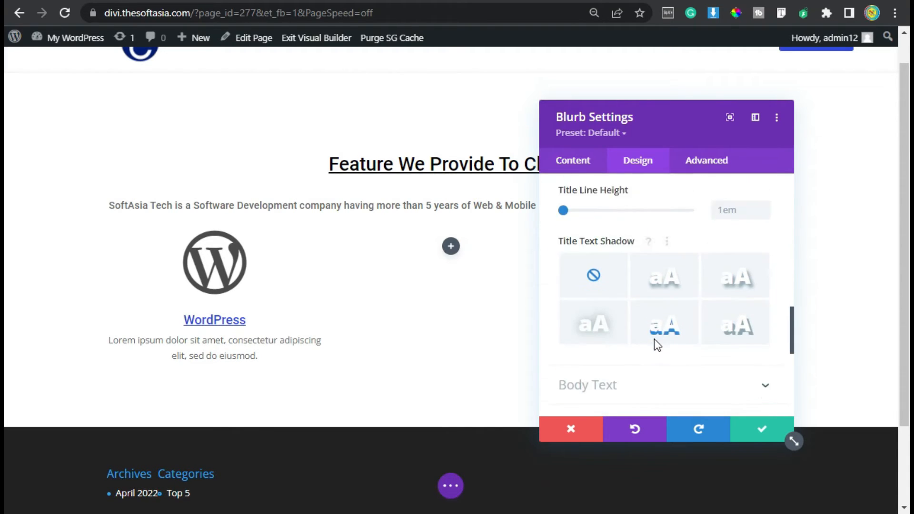
pyautogui.click(598, 307)
pyautogui.click(607, 275)
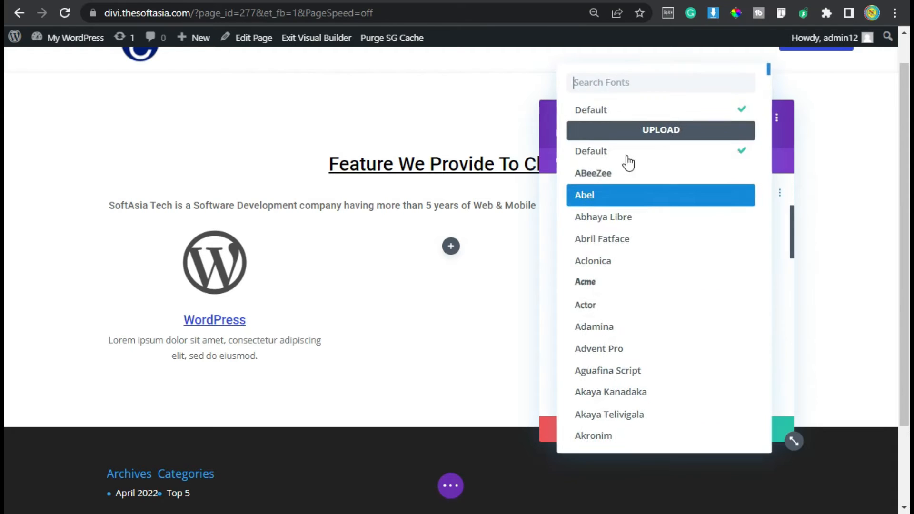
pyautogui.click(616, 111)
pyautogui.scroll(-5, 638, 293)
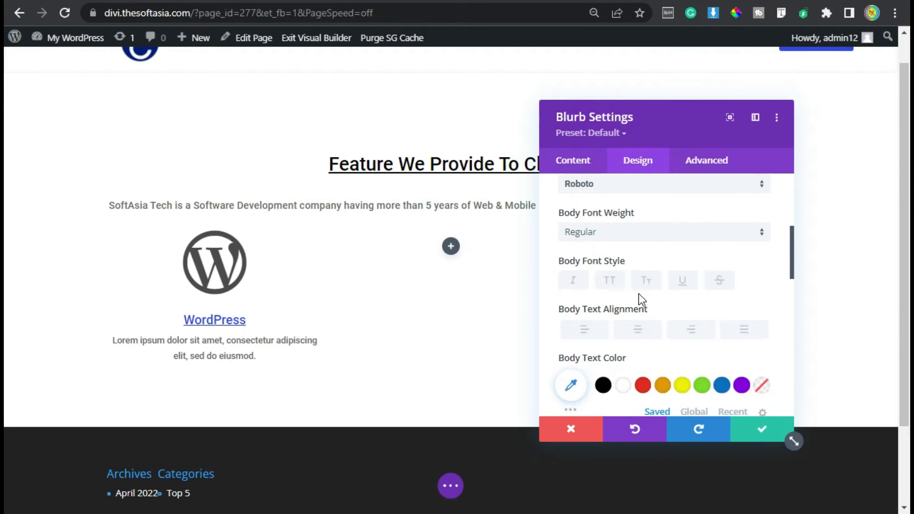
pyautogui.click(765, 358)
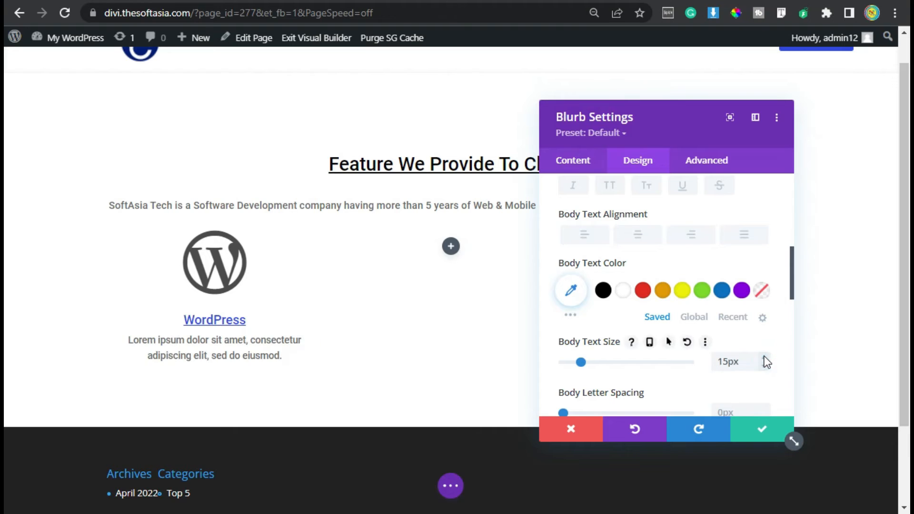
pyautogui.click(603, 290)
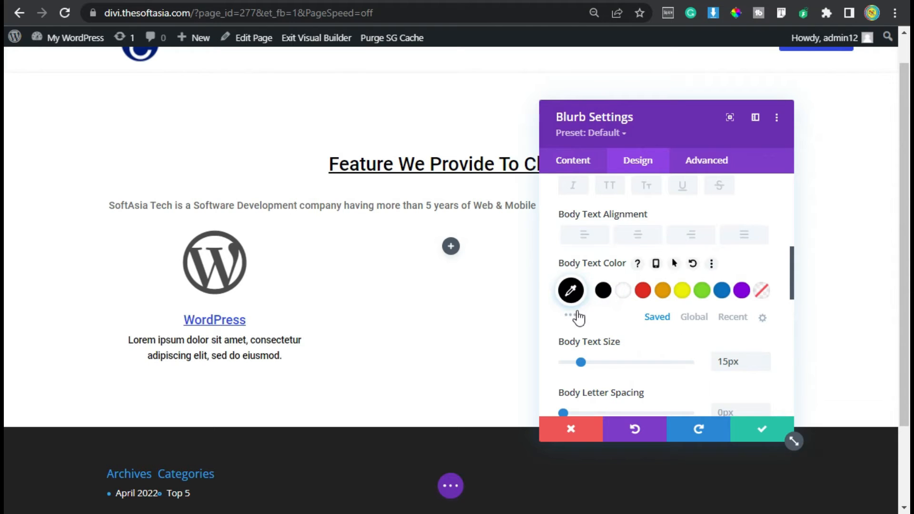
# Add 25px of padding on all four sides of the blurb.
pyautogui.scroll(-10, 628, 298)
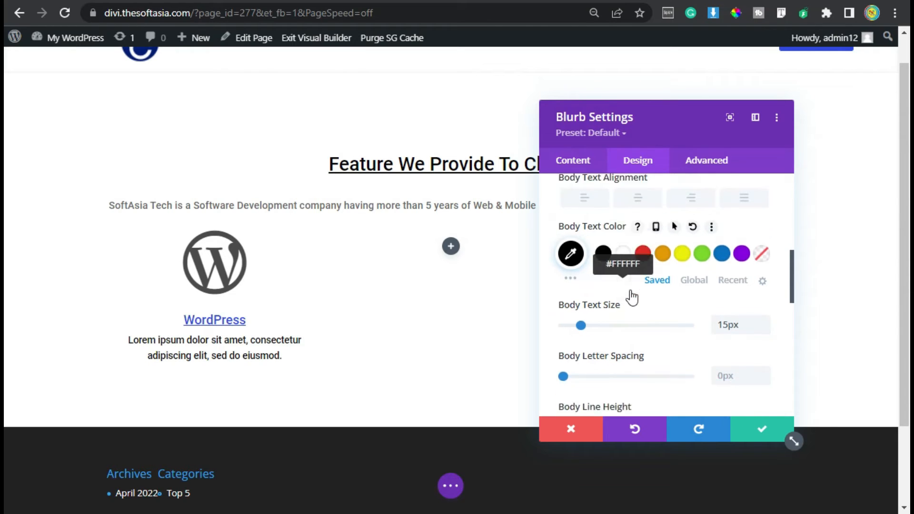
pyautogui.click(624, 309)
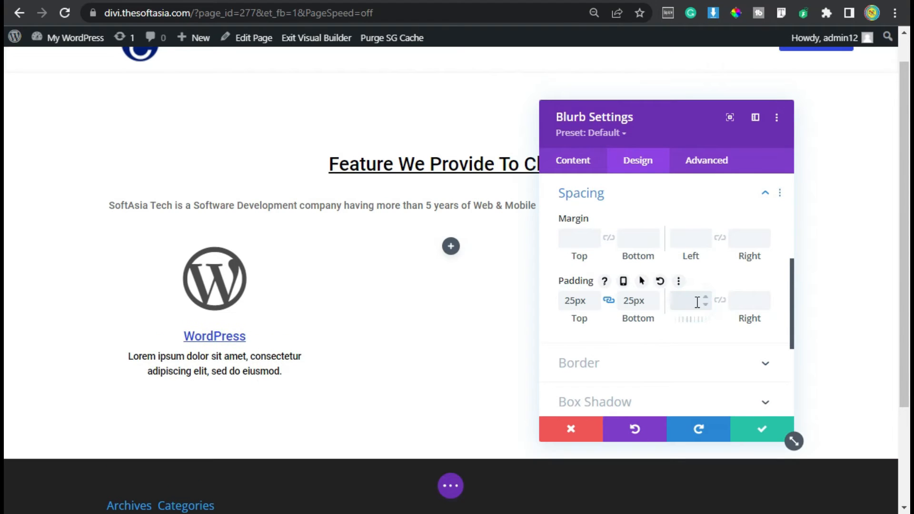
pyautogui.write('px')
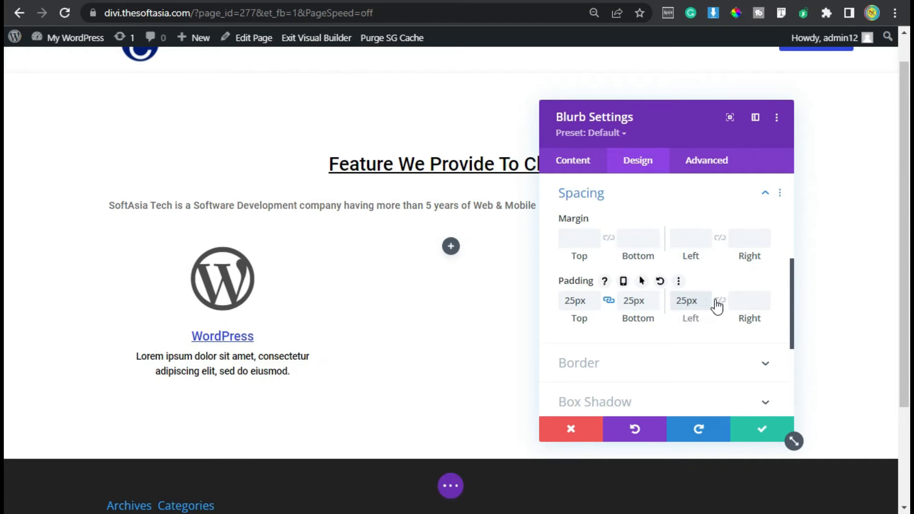
pyautogui.click(719, 301)
# Set the blurb's rounded corners to 4px on all corners.
pyautogui.scroll(-3, 609, 296)
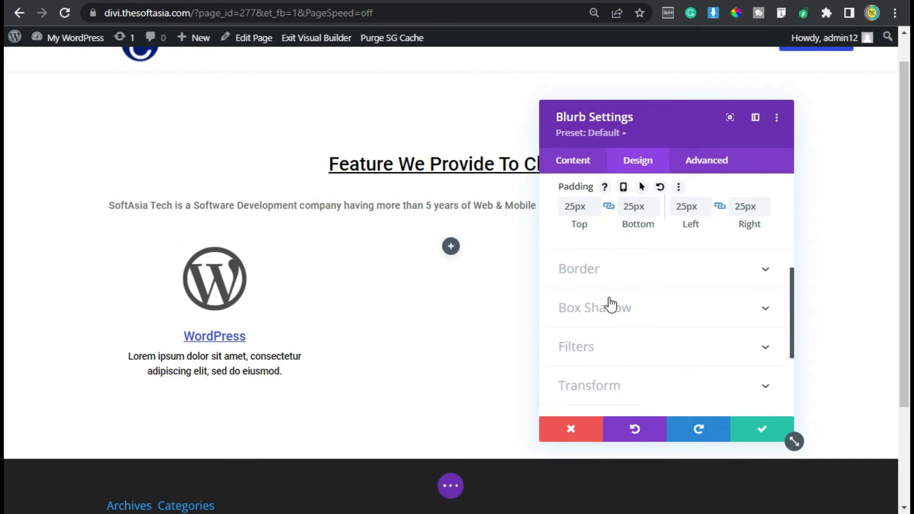
pyautogui.click(612, 276)
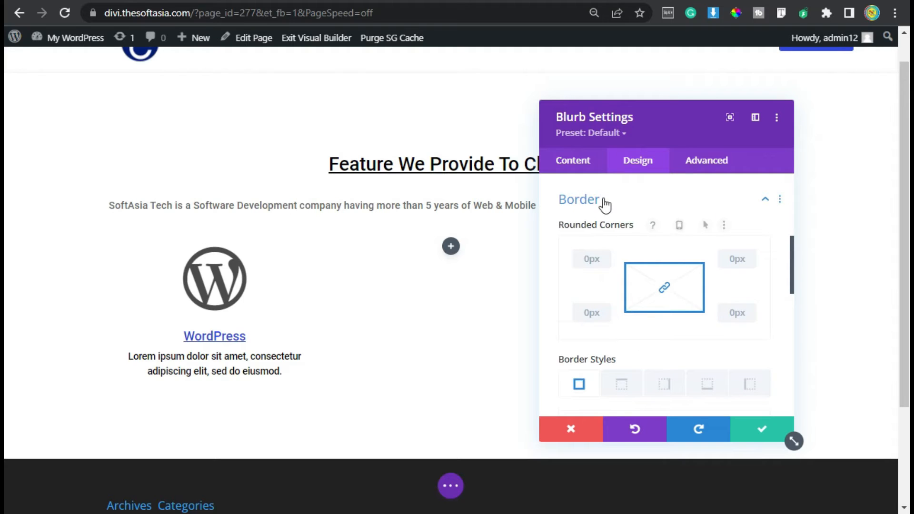
pyautogui.click(588, 257)
pyautogui.write('4')
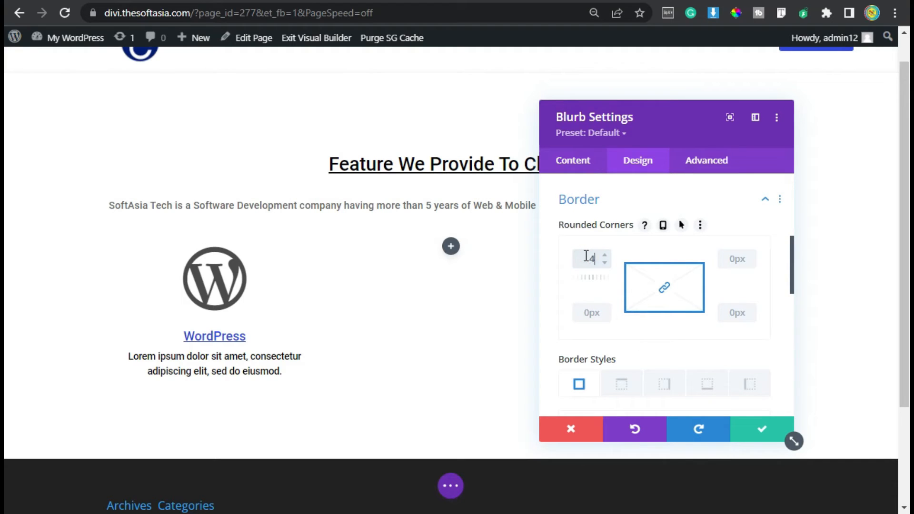
pyautogui.click(595, 202)
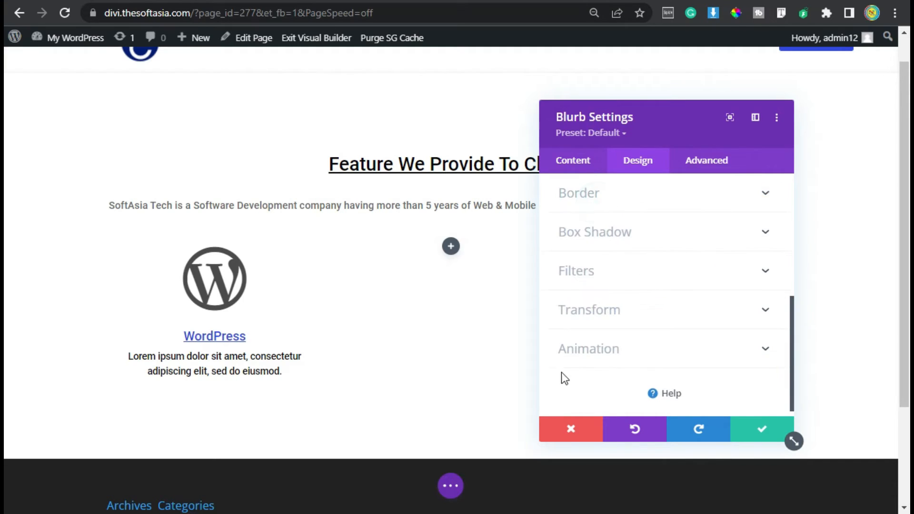
# Apply the first box shadow preset, an even glow on all sides, to the blurb and save its settings.
pyautogui.click(621, 236)
pyautogui.click(638, 250)
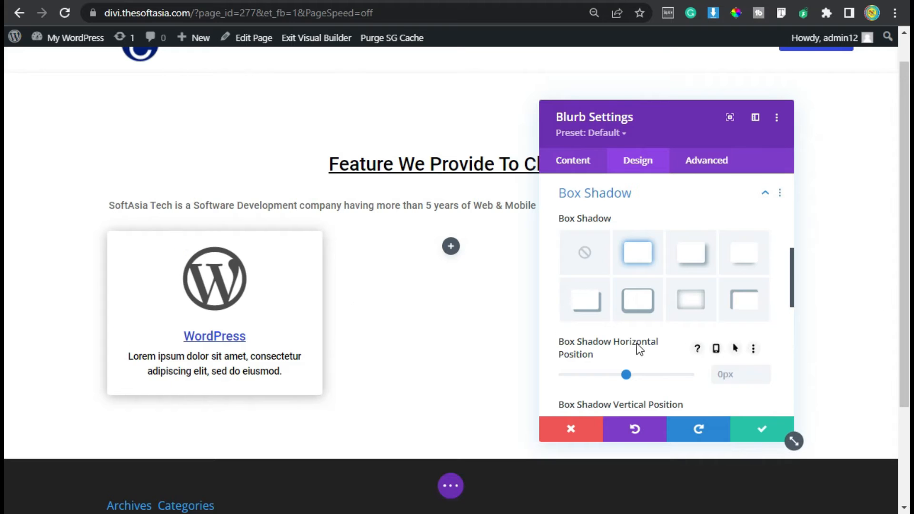
pyautogui.click(754, 430)
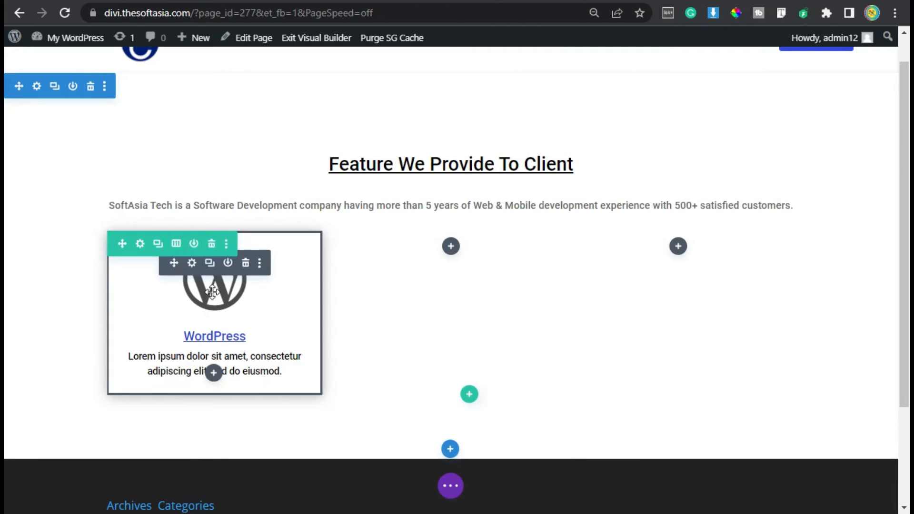
# Duplicate the WordPress blurb twice and place the copies in the second and third columns.
pyautogui.click(209, 262)
pyautogui.moveTo(172, 439); pyautogui.dragTo(449, 294)
pyautogui.click(446, 265)
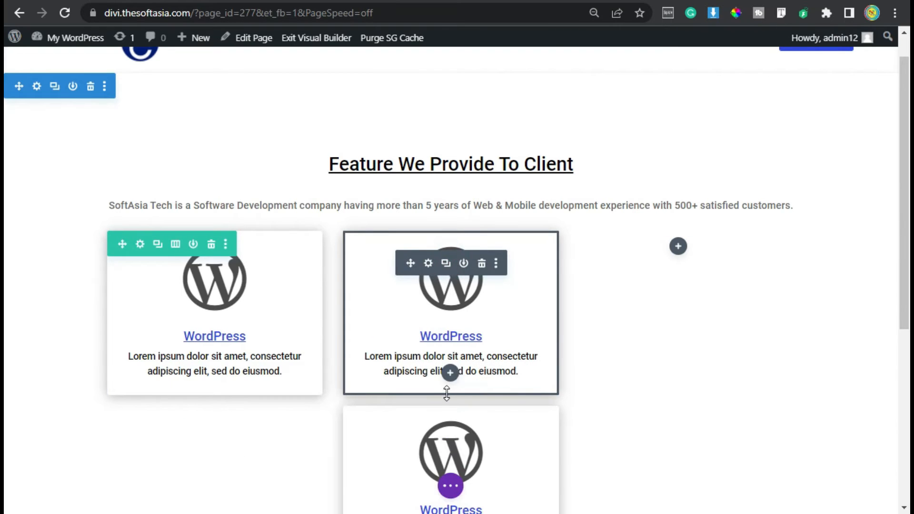
pyautogui.click(482, 436)
pyautogui.moveTo(674, 256); pyautogui.dragTo(674, 257)
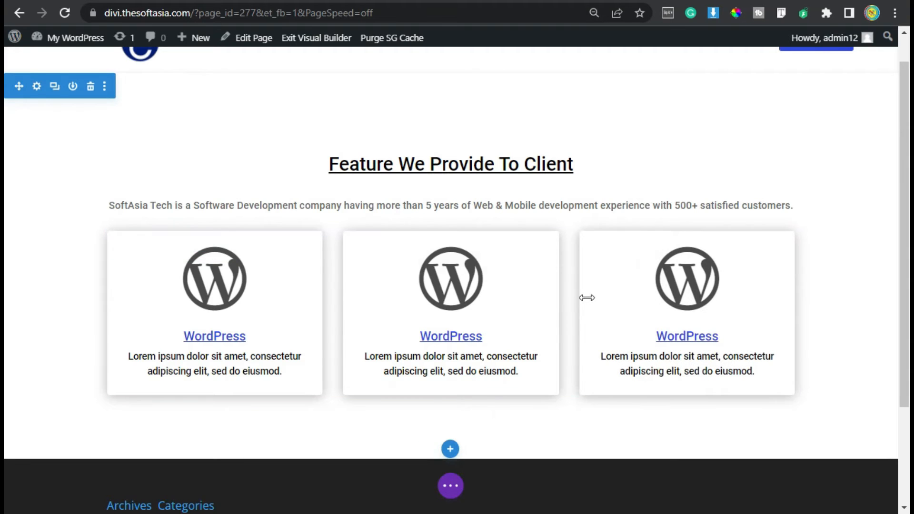
# Change the title of the second column's blurb to "E-Commerce".
pyautogui.click(428, 266)
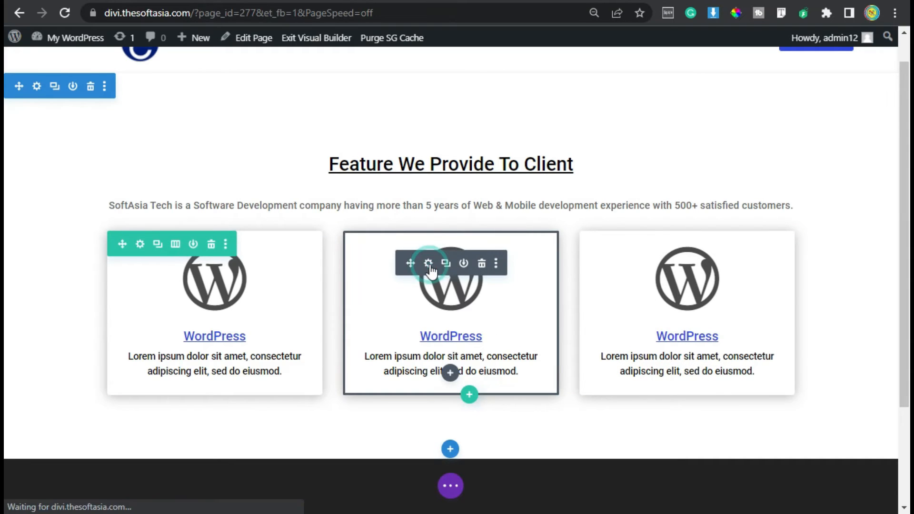
pyautogui.moveTo(631, 262); pyautogui.dragTo(548, 265)
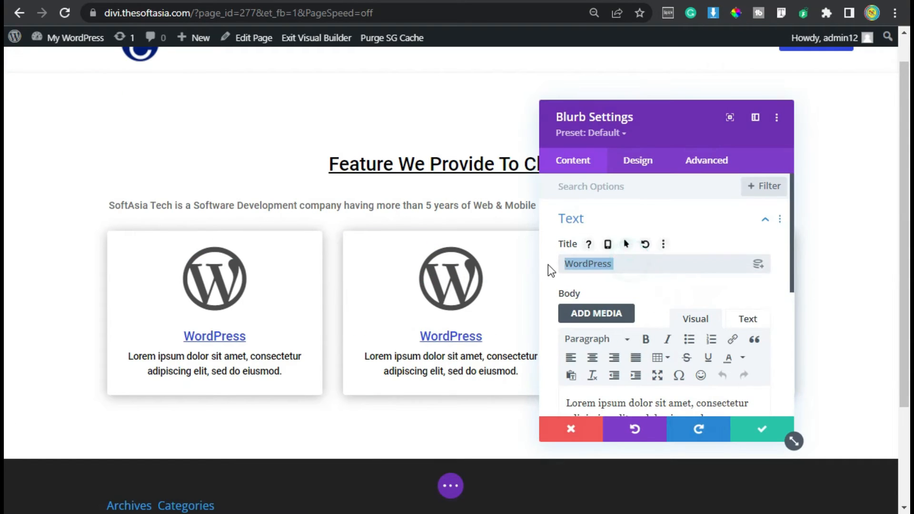
pyautogui.write('E-Commerce')
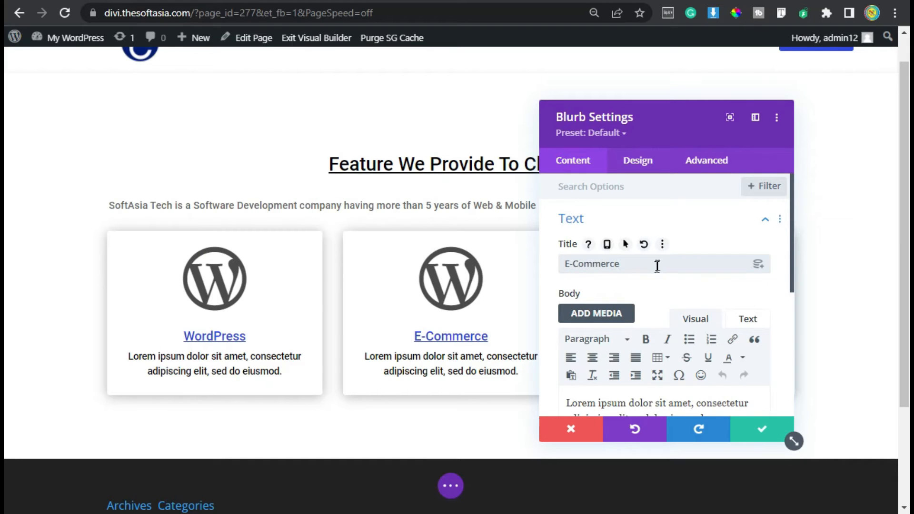
# Search the E-Commerce blurb's icons for "Commerce", choose the outlined shopping cart and save the blurb.
pyautogui.scroll(-5, 645, 288)
pyautogui.click(607, 306)
pyautogui.click(610, 290)
pyautogui.write('Commerce')
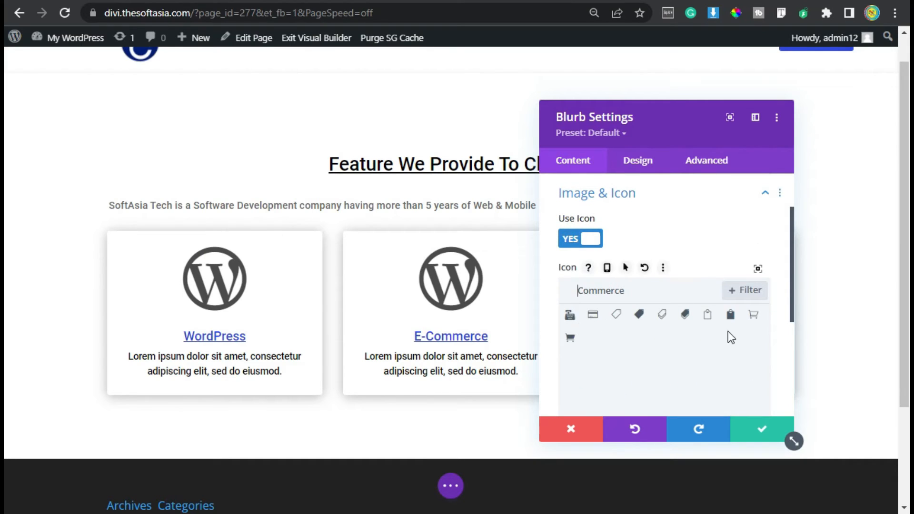
pyautogui.click(753, 316)
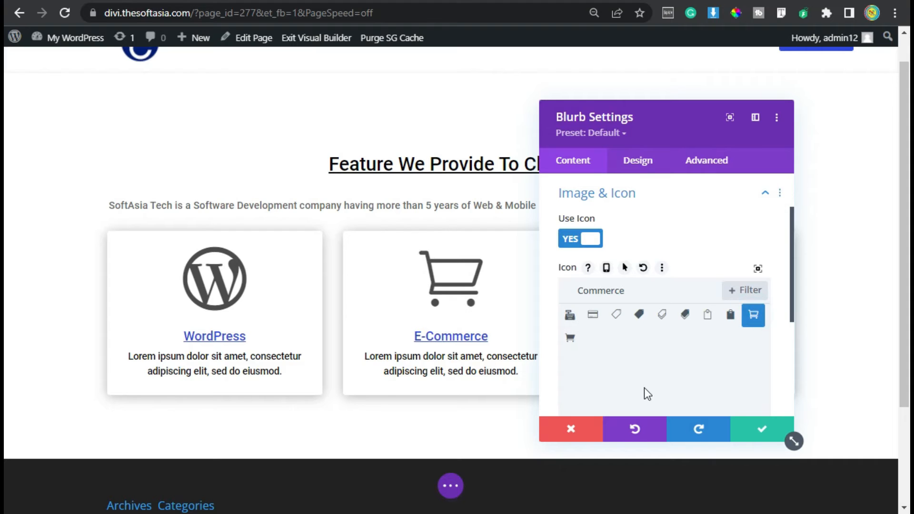
pyautogui.click(761, 428)
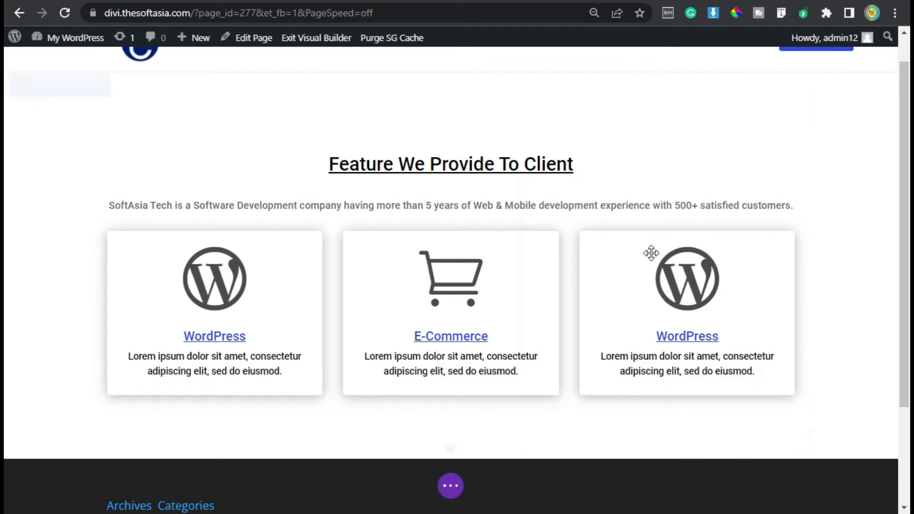
# Replace the title of the third column's blurb.
pyautogui.moveTo(683, 279)
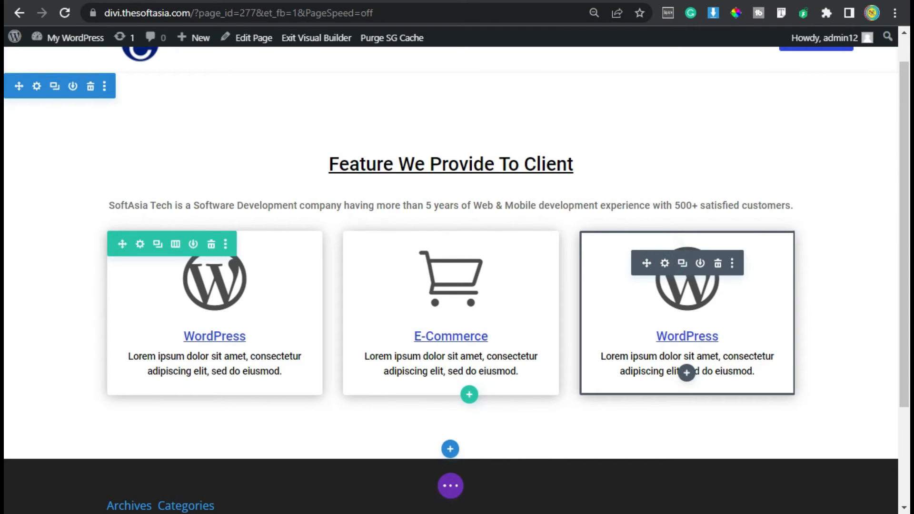
pyautogui.click(665, 263)
pyautogui.doubleClick(628, 264)
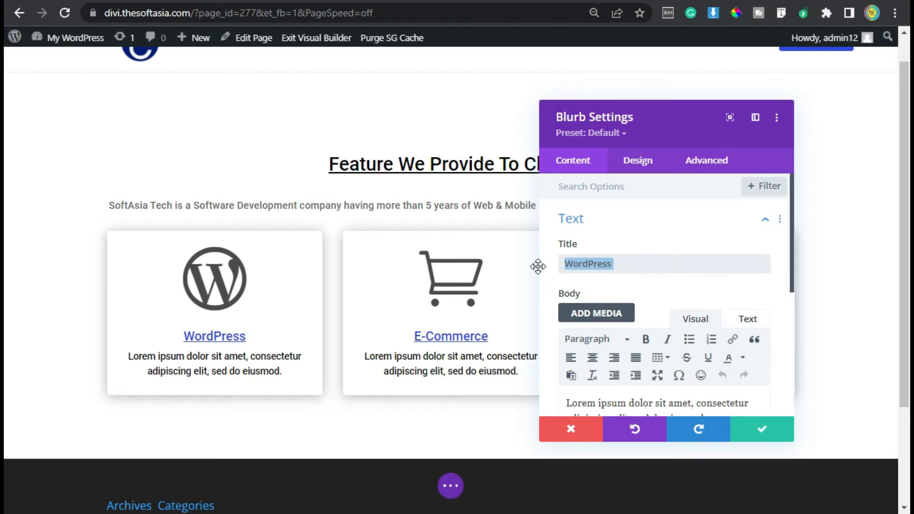
pyautogui.scroll(-2, 685, 324)
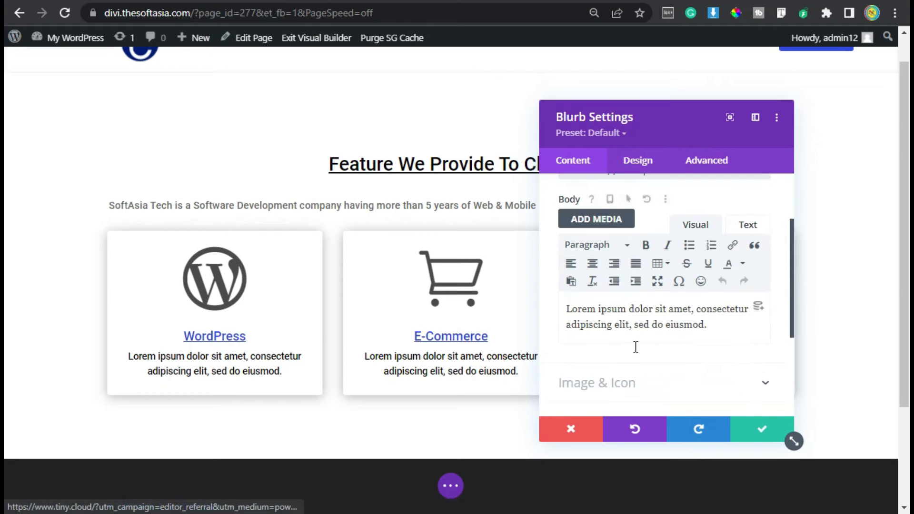
# Search the third column blurb's icons for "Android", choose the Android robot head and save the blurb.
pyautogui.scroll(-3, 628, 309)
pyautogui.click(619, 221)
pyautogui.click(608, 289)
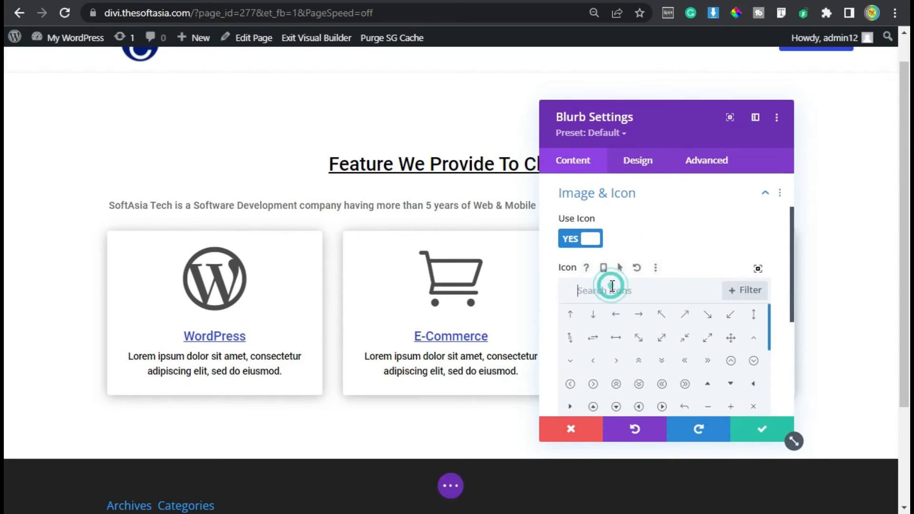
pyautogui.write('Android')
pyautogui.click(570, 317)
pyautogui.moveTo(650, 112); pyautogui.dragTo(444, 81)
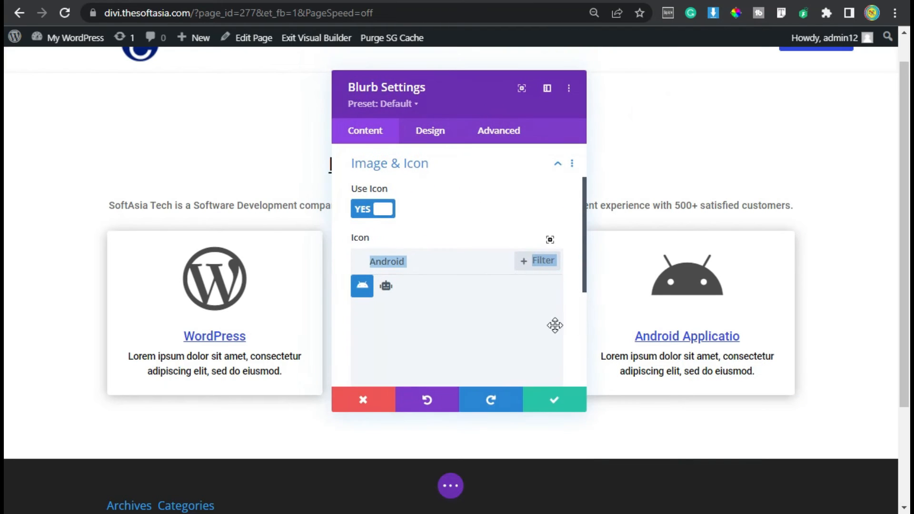
pyautogui.click(550, 400)
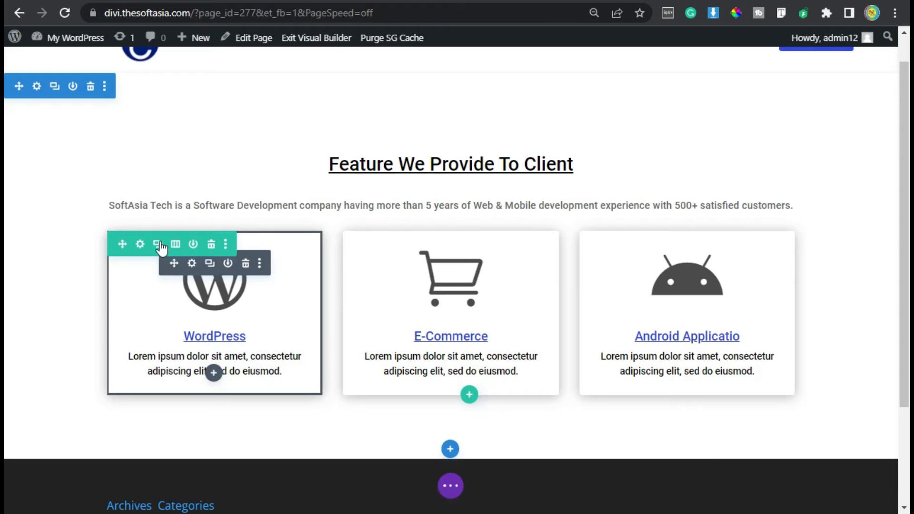
# Duplicate the row of three blurbs and give the copy 30px of top and bottom padding.
pyautogui.click(158, 245)
pyautogui.scroll(-2, 208, 348)
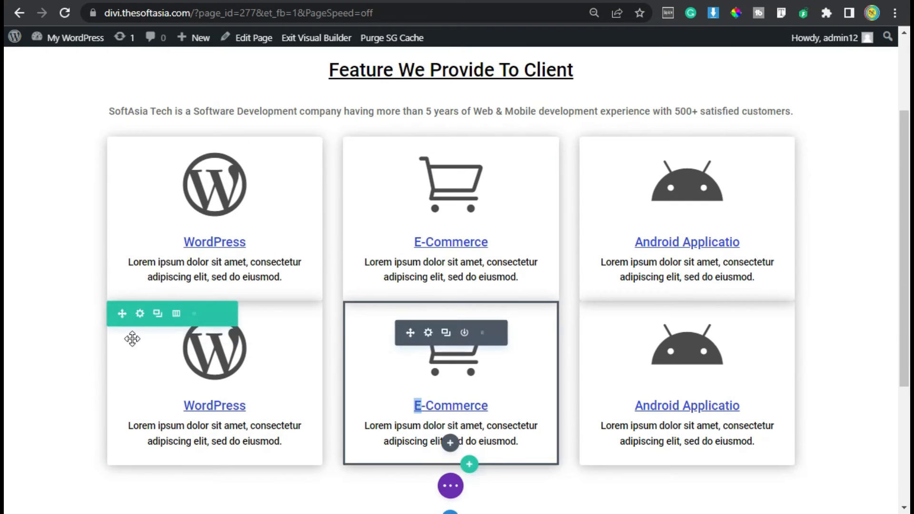
pyautogui.click(140, 315)
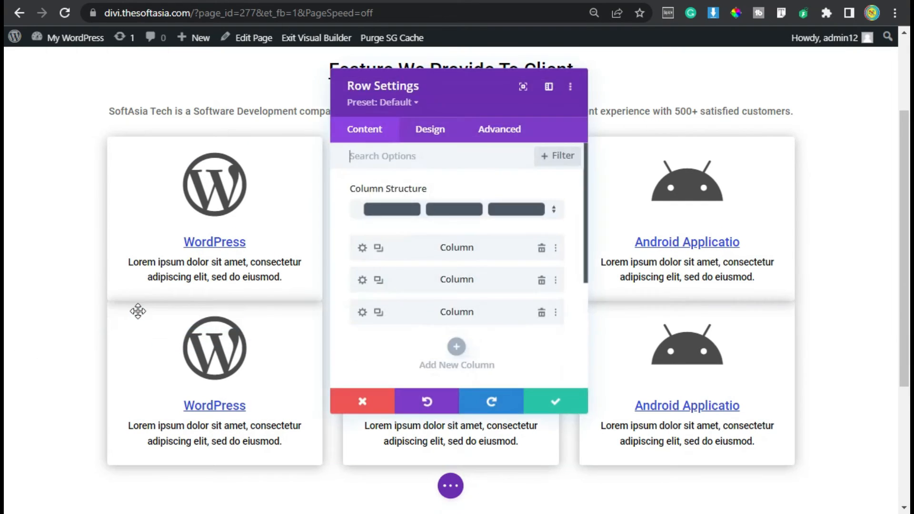
pyautogui.click(423, 135)
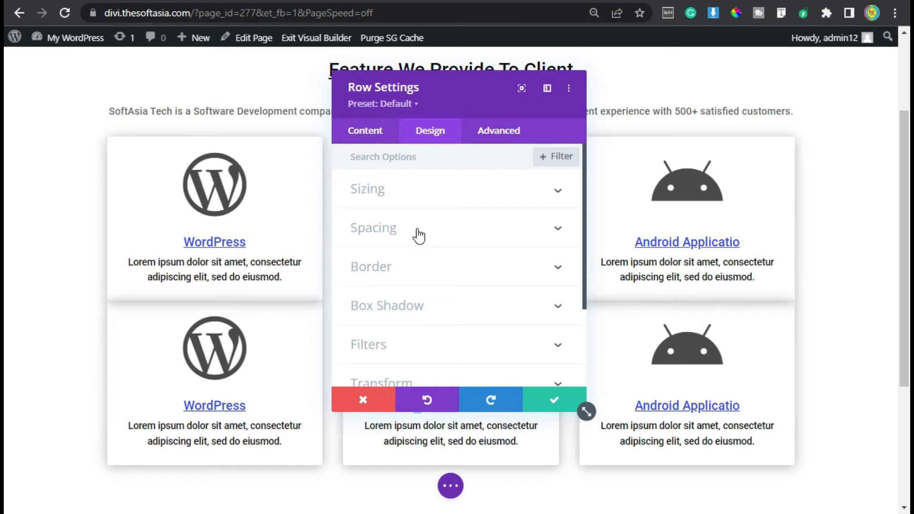
pyautogui.click(419, 236)
pyautogui.doubleClick(356, 271)
pyautogui.click(358, 273)
pyautogui.write('3')
pyautogui.click(400, 272)
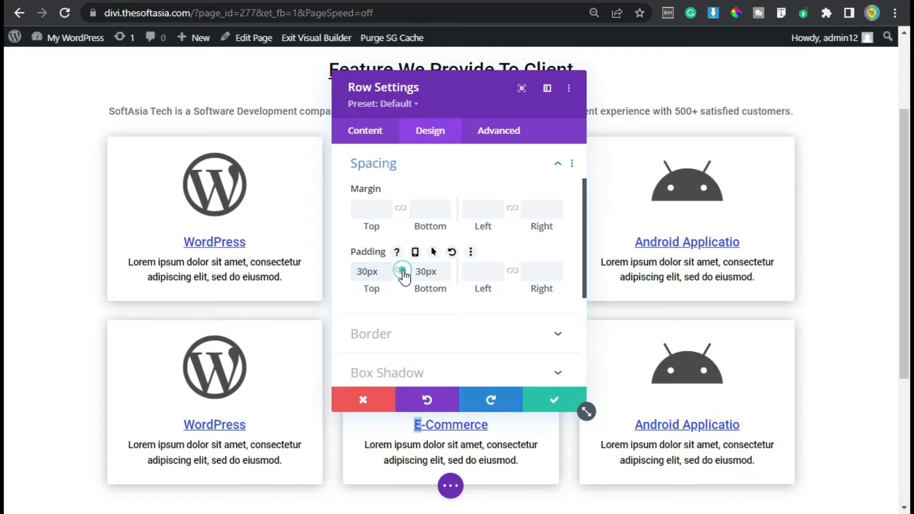
pyautogui.click(554, 401)
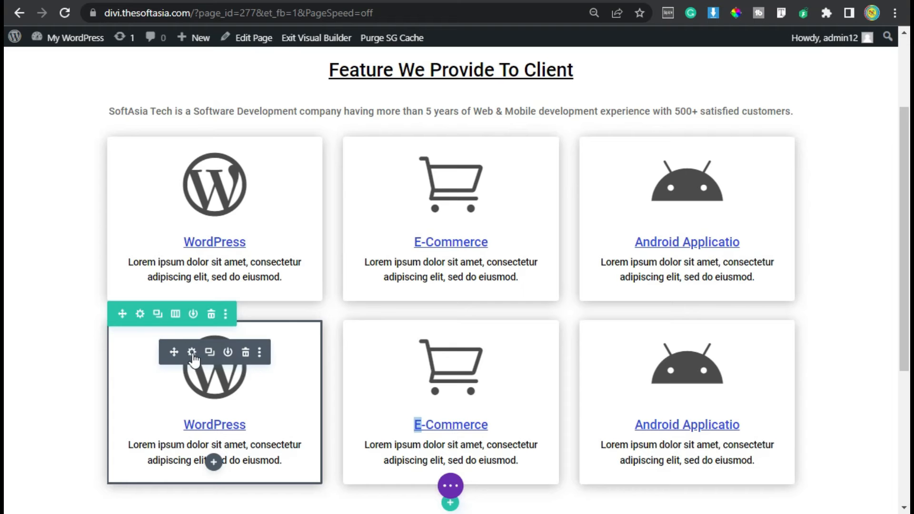
# Retitle the second row's WordPress blurb "Web Application", give it the solid tablet icon found by searching "App", and save it.
pyautogui.click(192, 352)
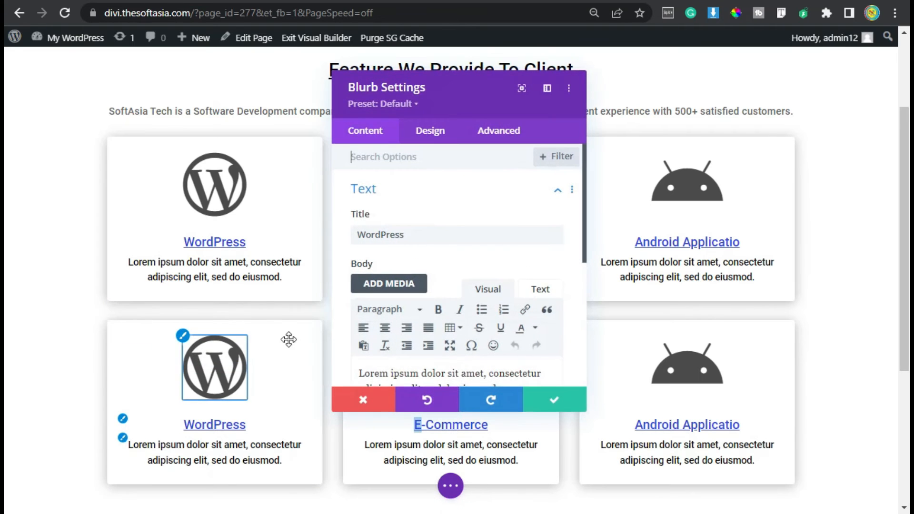
pyautogui.doubleClick(432, 236)
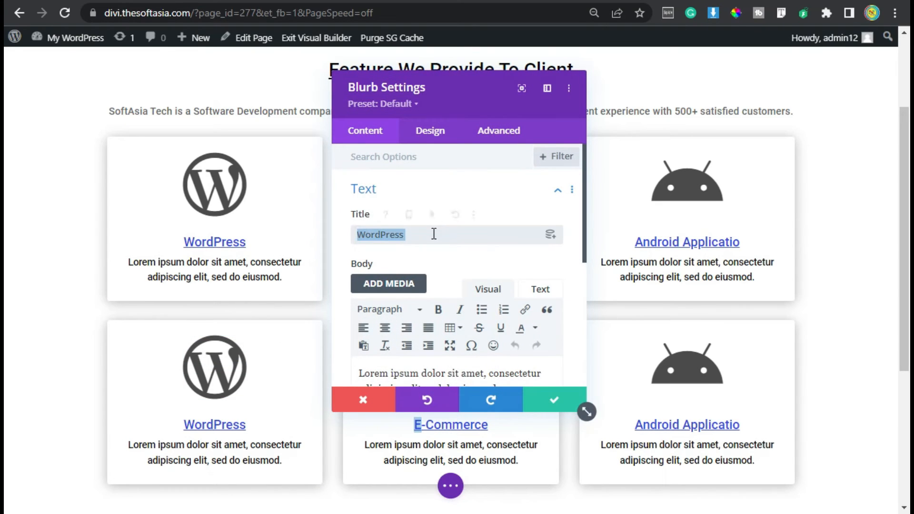
pyautogui.write('Web Application')
pyautogui.scroll(-5, 442, 284)
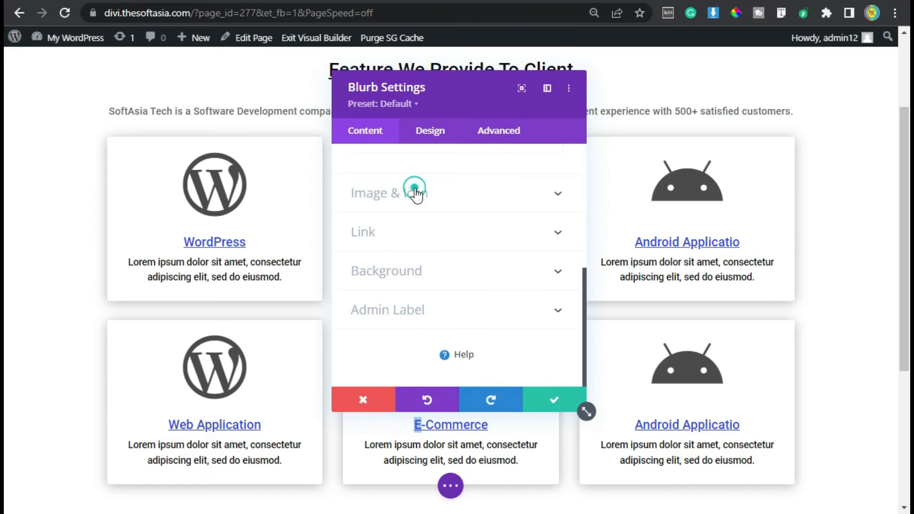
pyautogui.click(415, 193)
pyautogui.write('App')
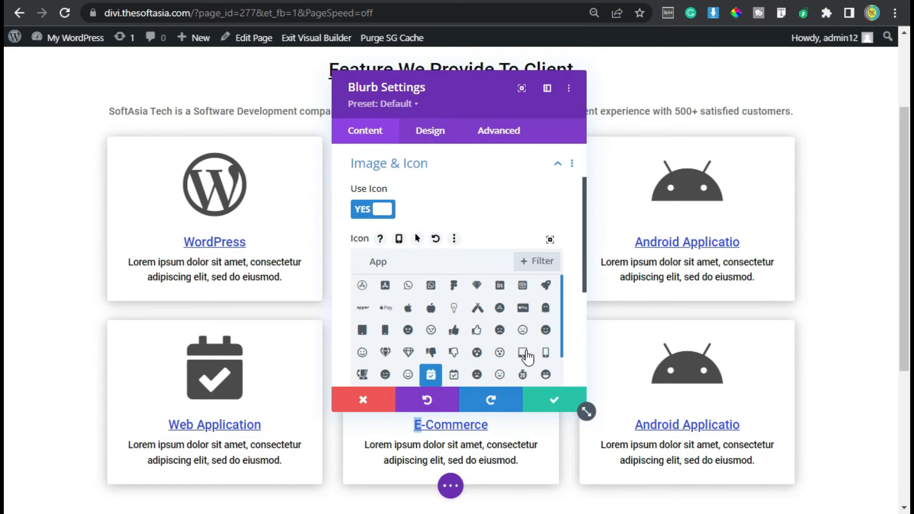
pyautogui.click(522, 352)
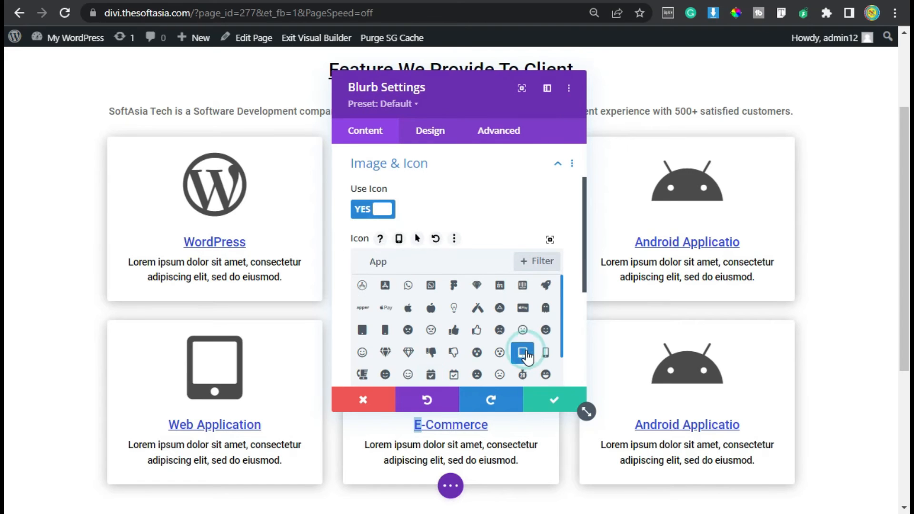
pyautogui.click(547, 404)
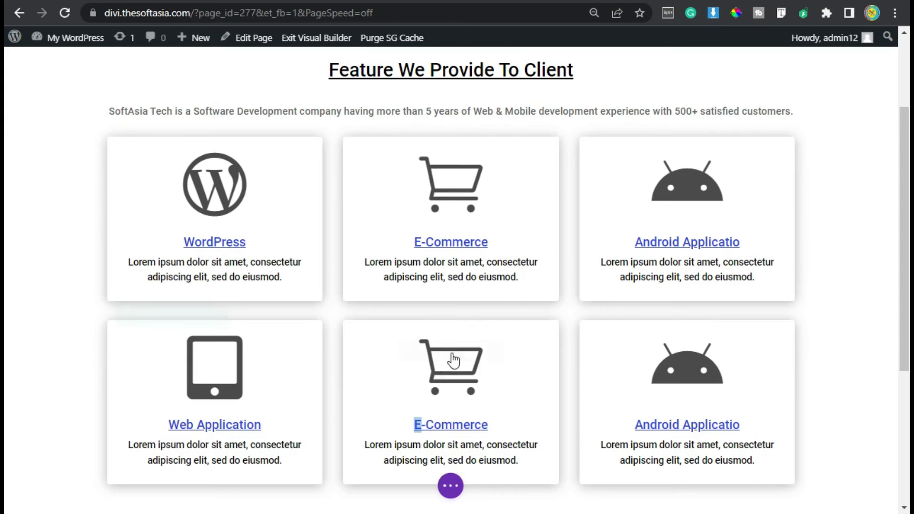
# Retitle the second row's E-Commerce blurb "HTML/HTML5", give it the HTML5 shield icon and save it.
pyautogui.click(428, 353)
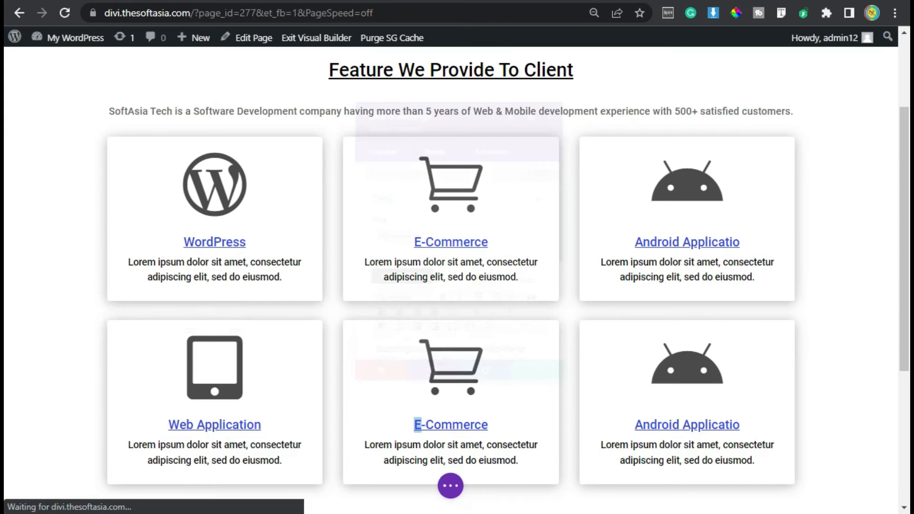
pyautogui.moveTo(436, 235); pyautogui.dragTo(349, 241)
pyautogui.write('HTML/HTML5')
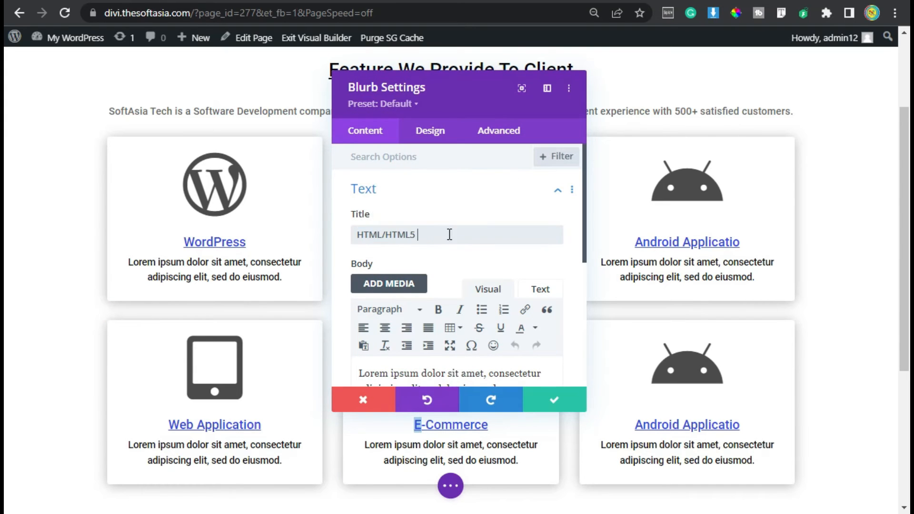
pyautogui.scroll(-5, 443, 233)
pyautogui.click(420, 226)
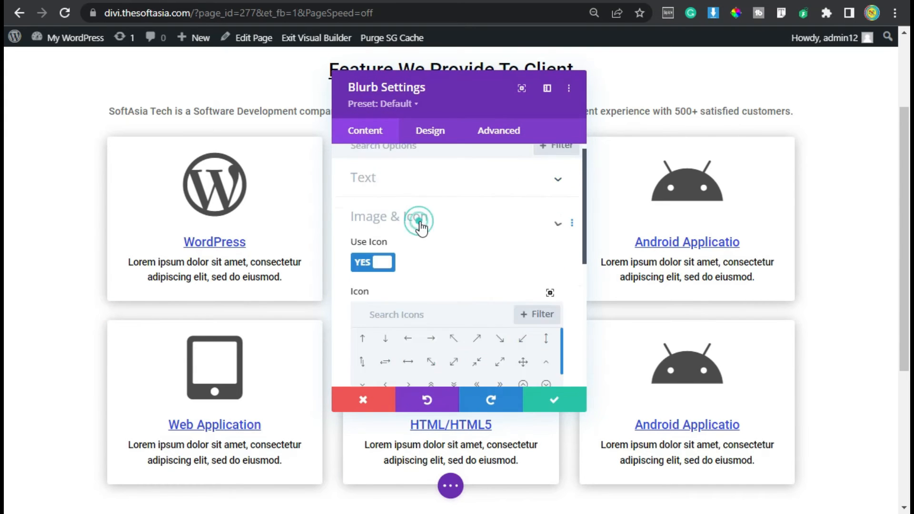
pyautogui.scroll(-1, 385, 310)
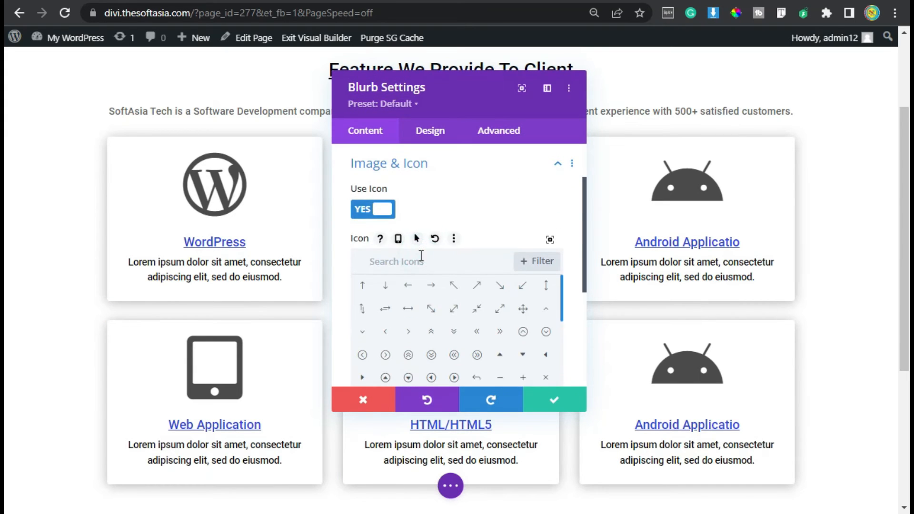
pyautogui.write('HTM')
pyautogui.click(553, 405)
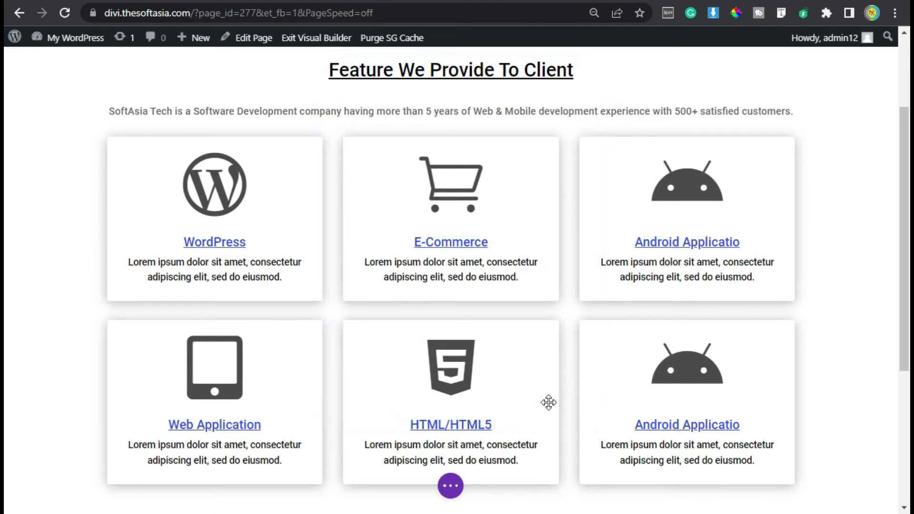
# Retitle the second row's Android blurb "CSS", give it the CSS3 shield icon found by searching "Css", and save it.
pyautogui.moveTo(659, 373)
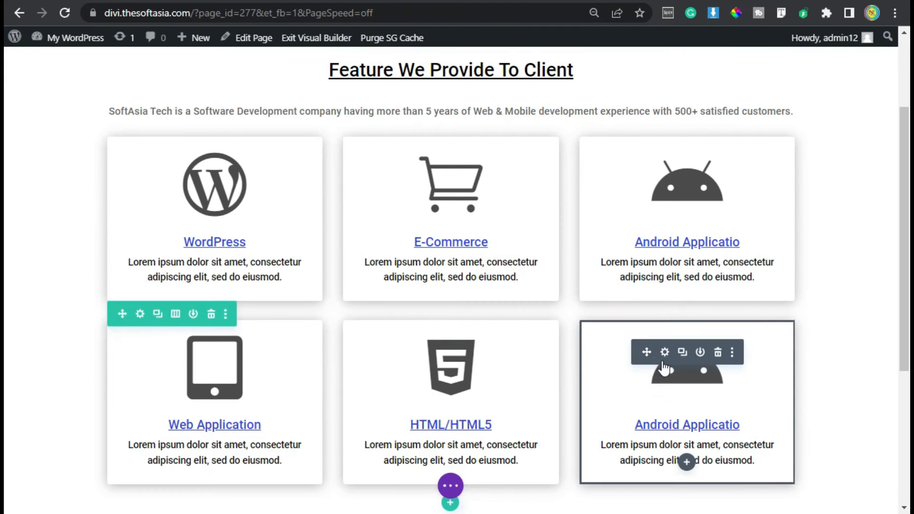
pyautogui.click(664, 351)
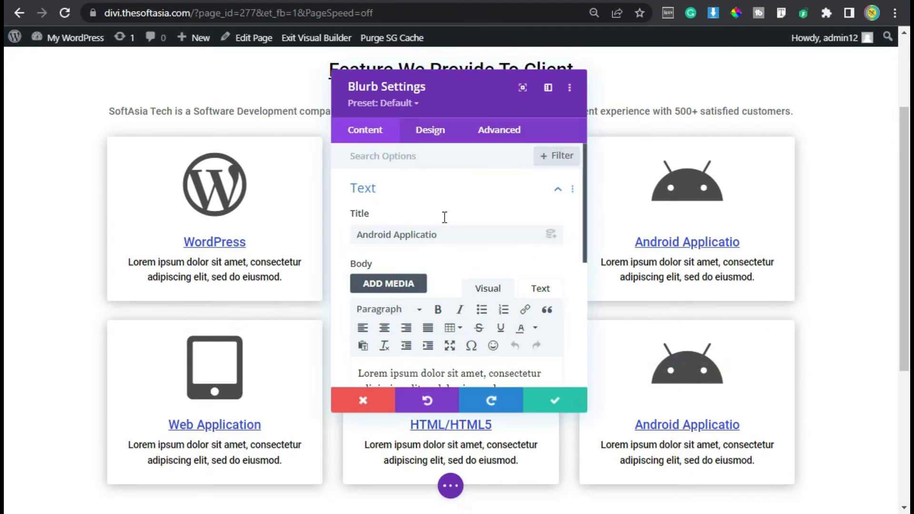
pyautogui.moveTo(441, 234); pyautogui.dragTo(307, 226)
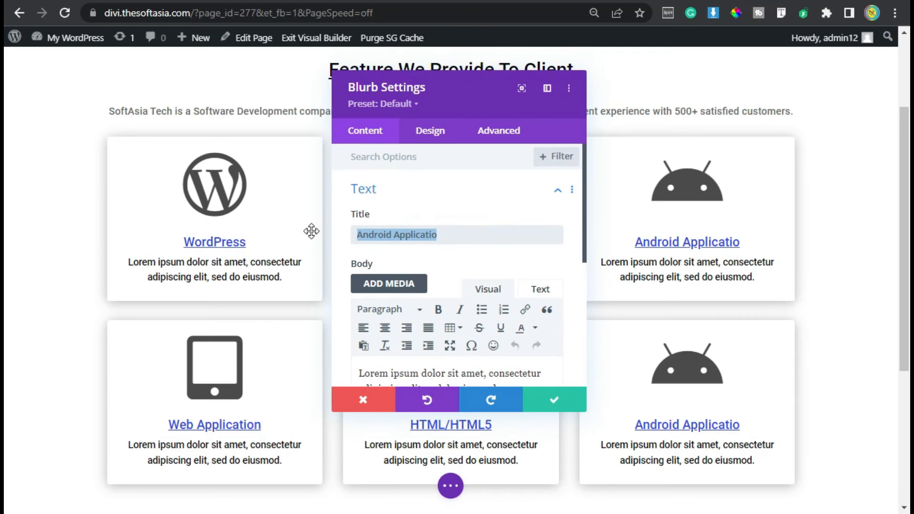
pyautogui.write('Css')
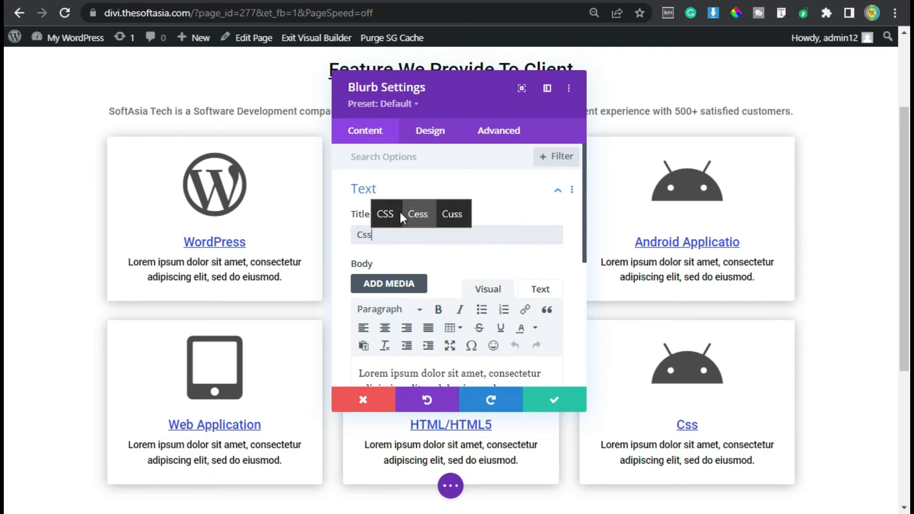
pyautogui.click(385, 213)
pyautogui.scroll(-5, 419, 285)
pyautogui.click(402, 263)
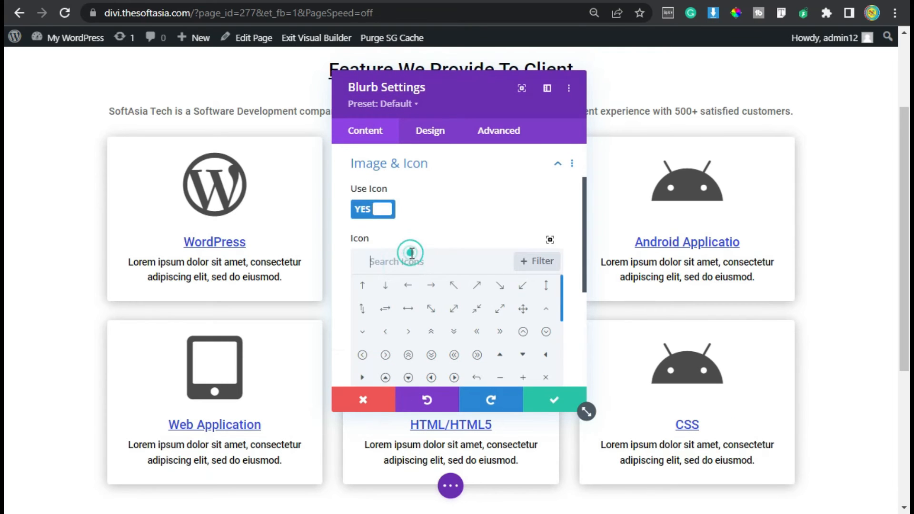
pyautogui.write('Css')
pyautogui.click(426, 285)
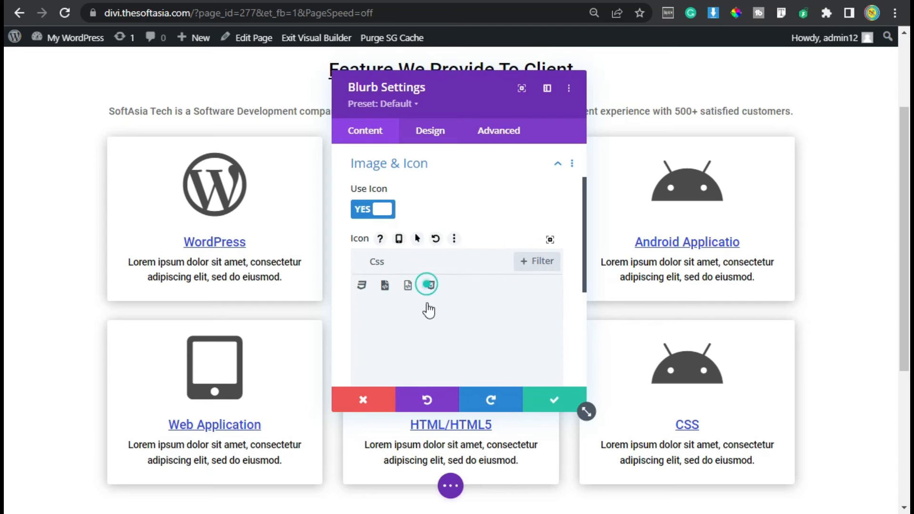
pyautogui.click(545, 407)
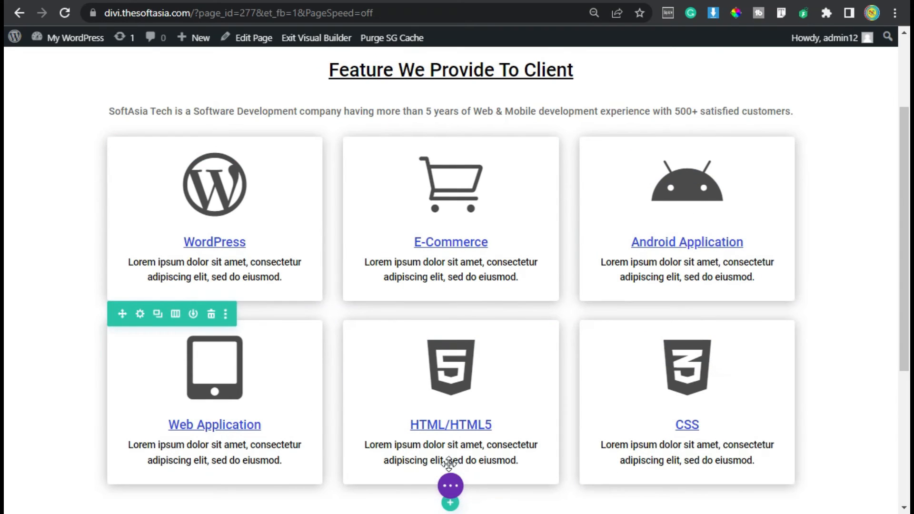
# Publish the Services page and copy its link address from the site's list of pages.
pyautogui.click(451, 486)
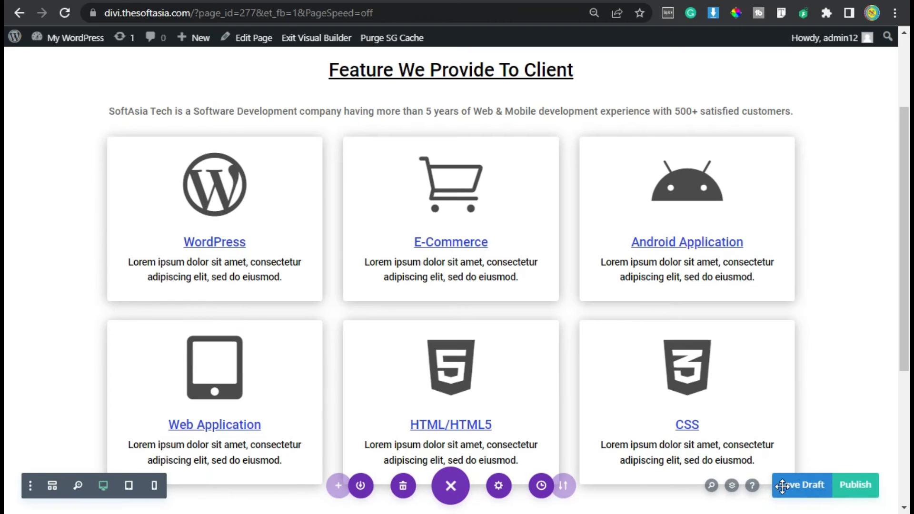
pyautogui.click(853, 492)
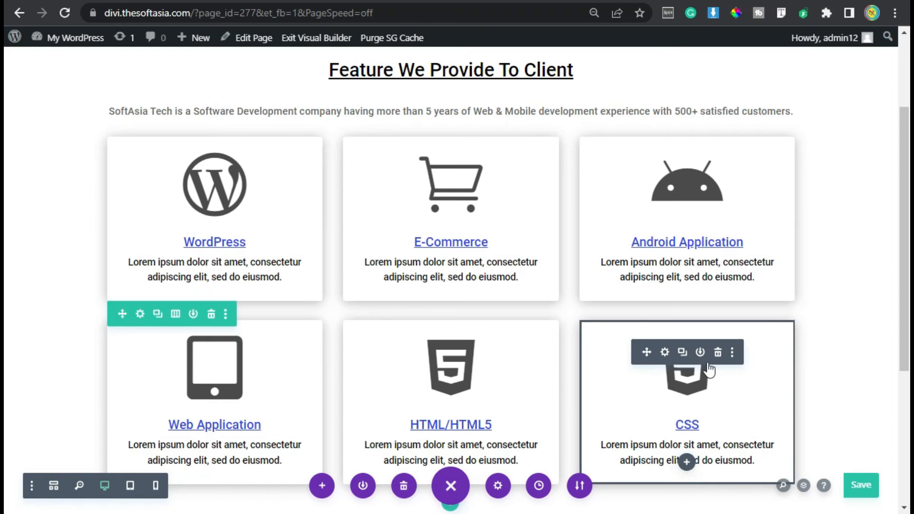
pyautogui.click(70, 47)
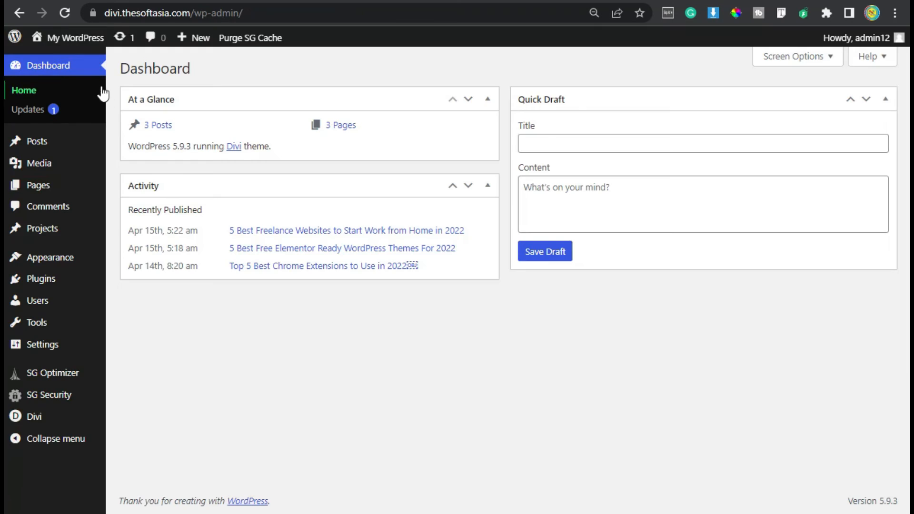
pyautogui.click(53, 188)
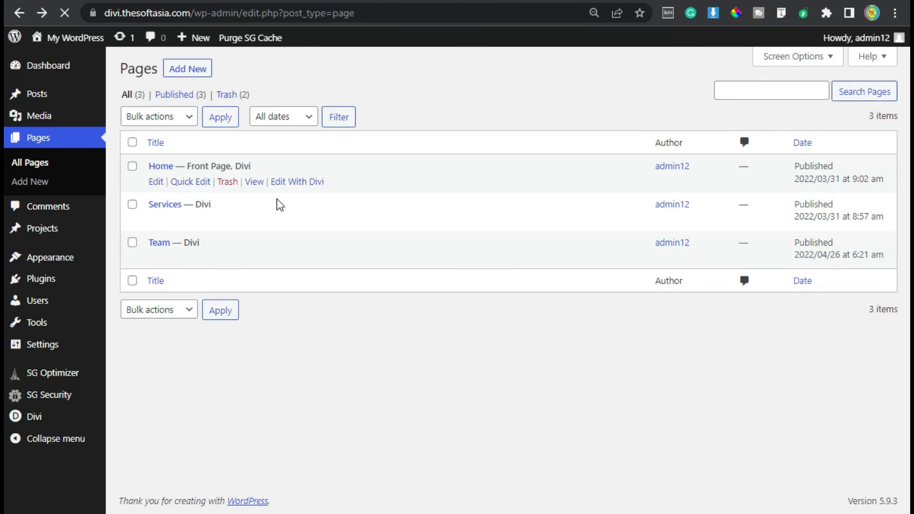
pyautogui.rightClick(252, 218)
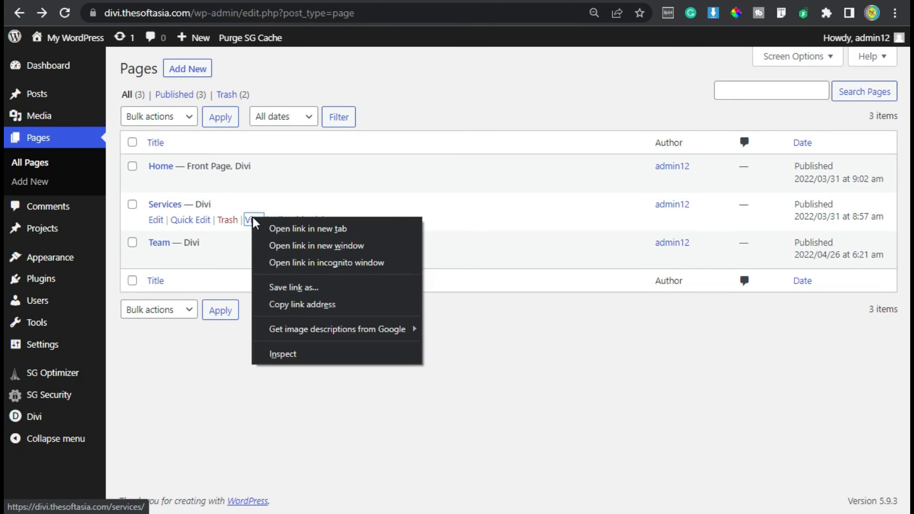
pyautogui.click(313, 305)
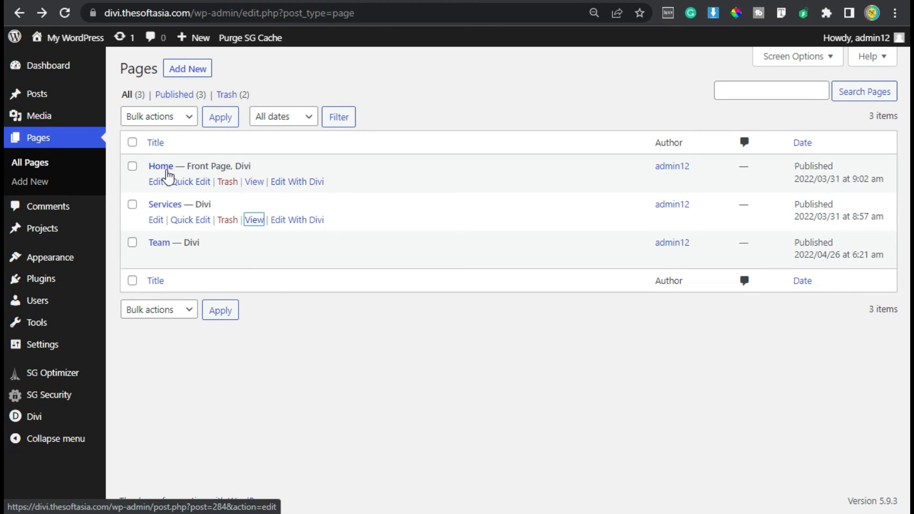
# Open the Home page in the Divi builder and bring up the settings of the "Our Services" button under Why Choose Us.
pyautogui.click(296, 181)
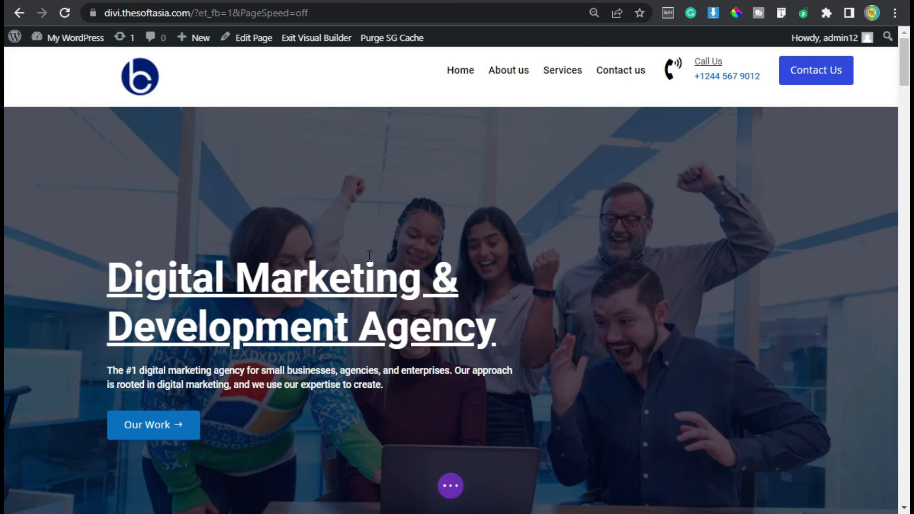
pyautogui.scroll(-15, 369, 256)
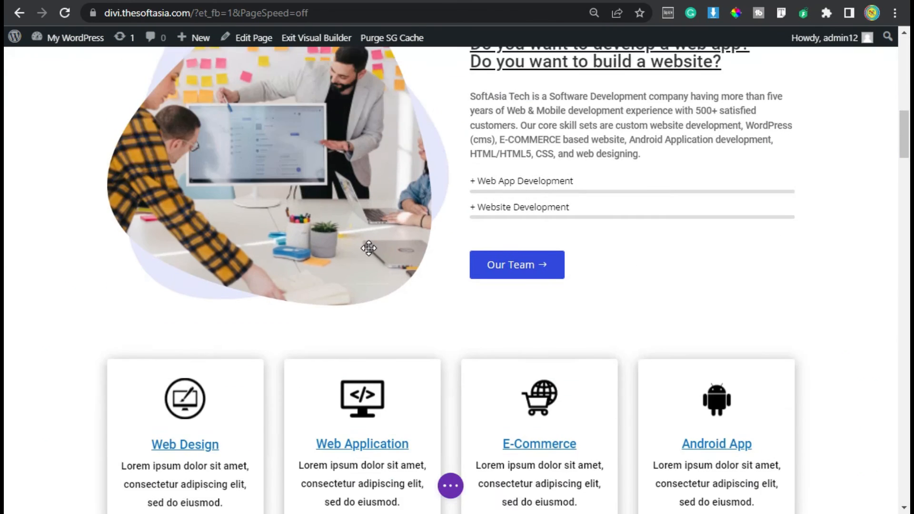
pyautogui.scroll(-15, 370, 245)
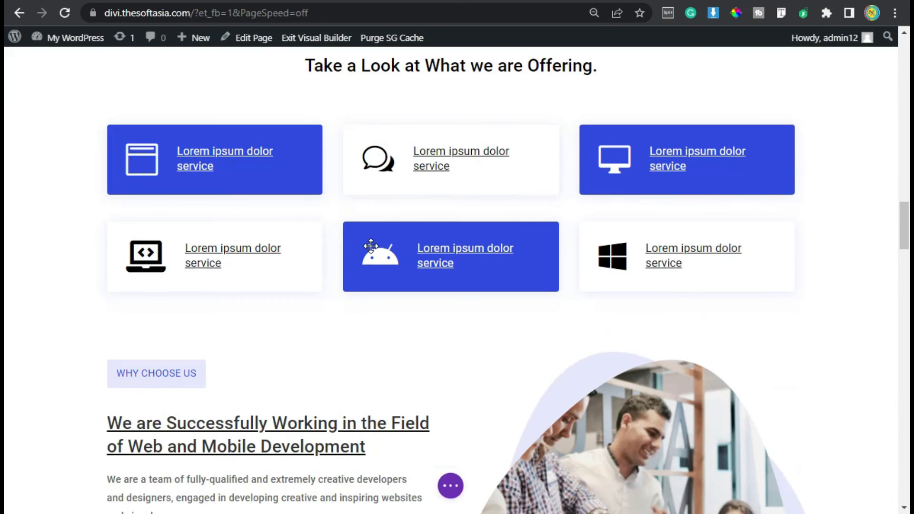
pyautogui.scroll(-10, 347, 236)
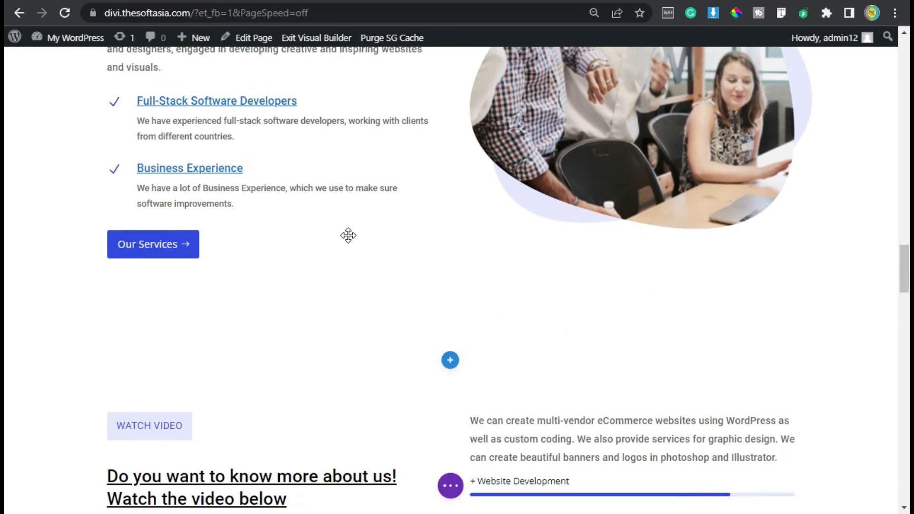
pyautogui.moveTo(148, 215)
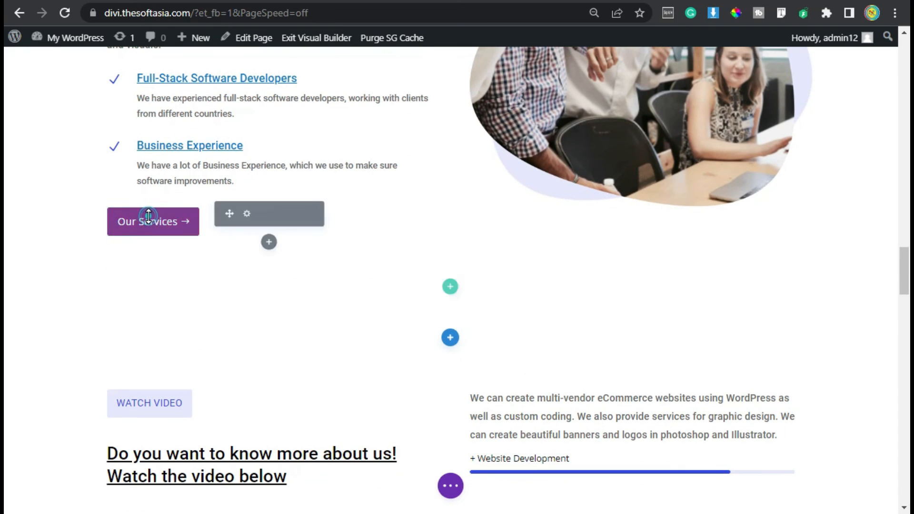
pyautogui.click(247, 217)
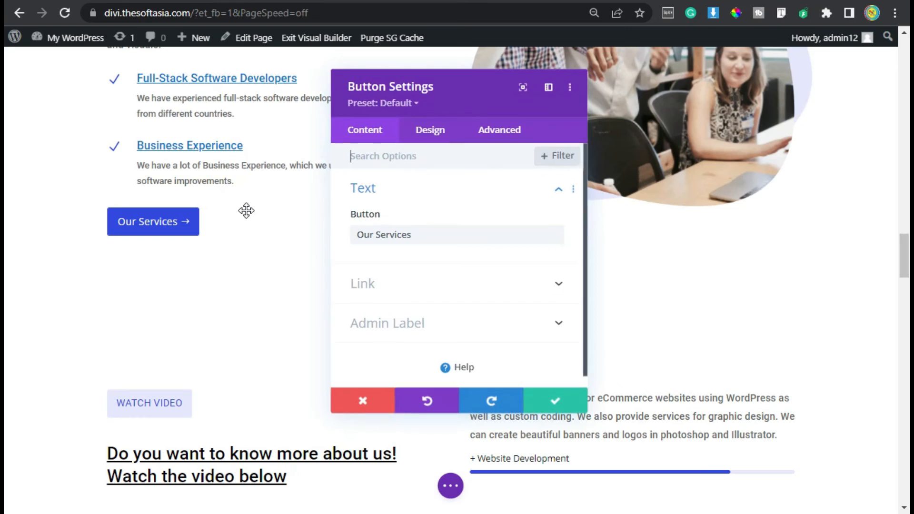
pyautogui.click(379, 284)
pyautogui.click(365, 214)
pyautogui.hotkey('ctrl', 'v')
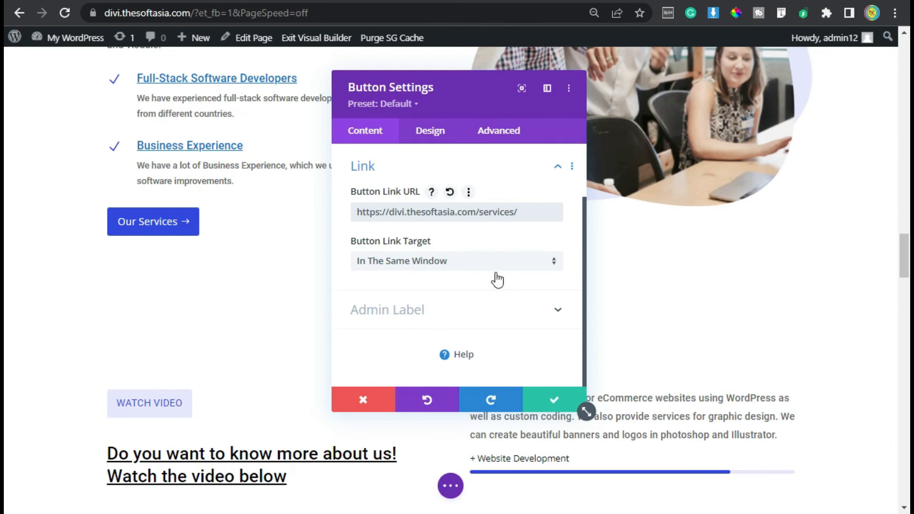
pyautogui.click(453, 264)
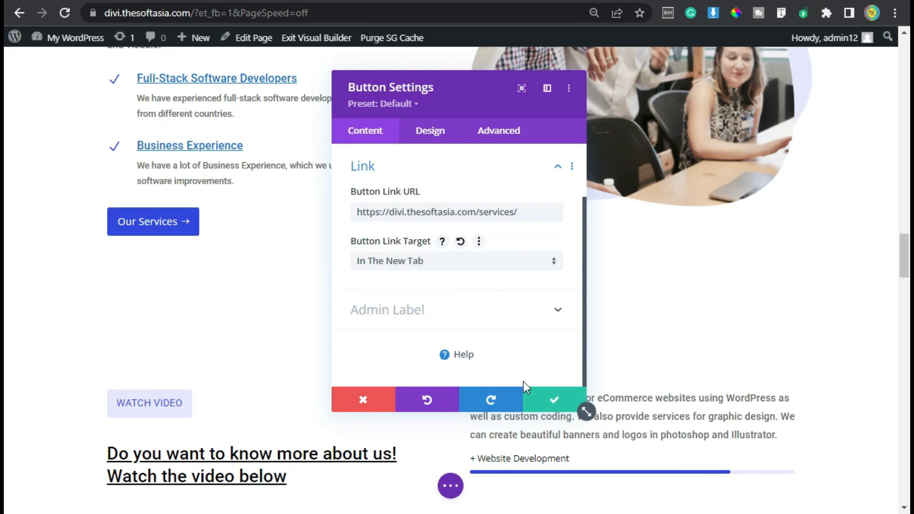
pyautogui.click(450, 485)
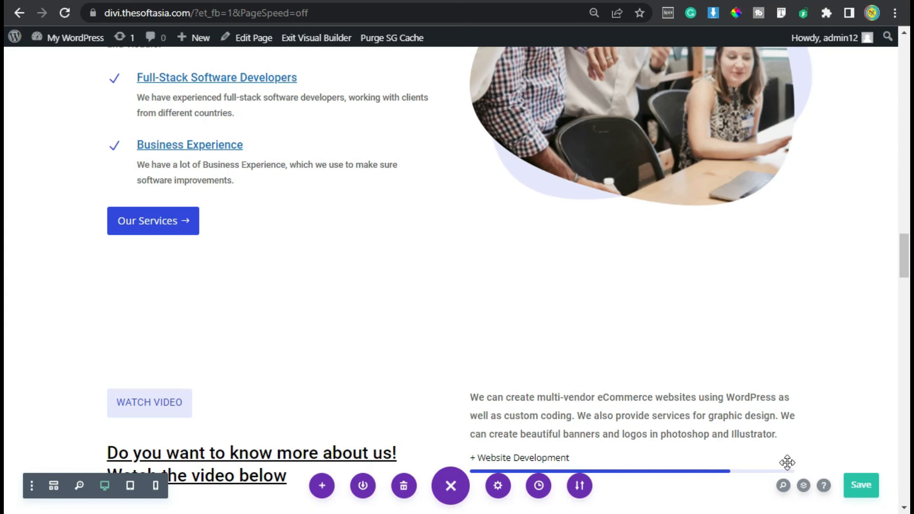
pyautogui.click(320, 38)
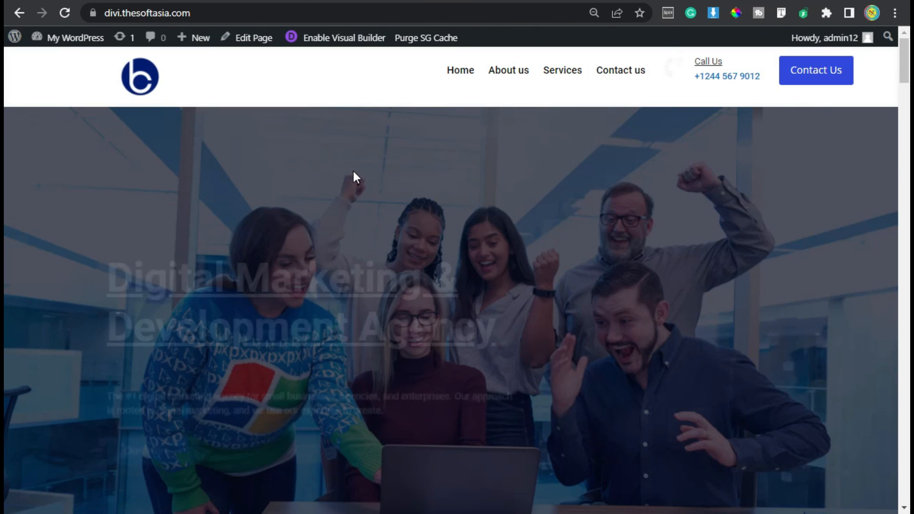
# Test the "Our Services" button on the live Home page and look through the Services page it opens.
pyautogui.scroll(-20, 353, 170)
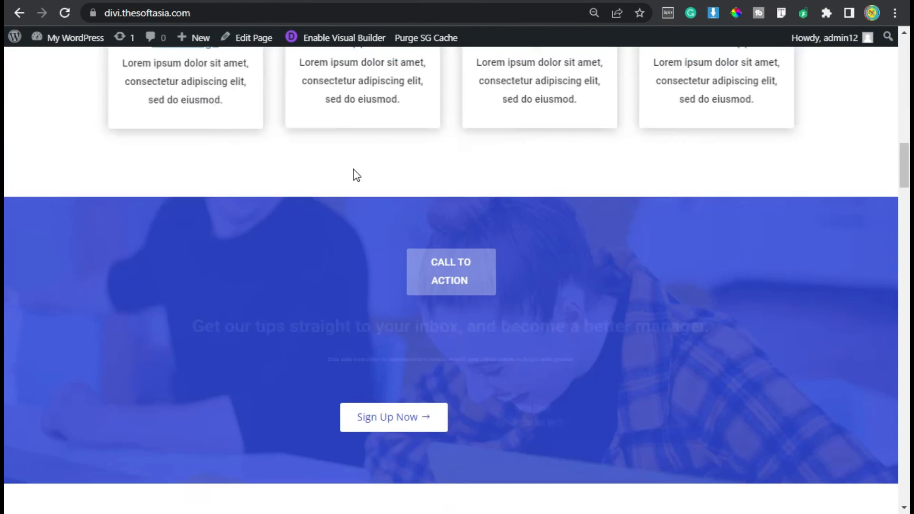
pyautogui.scroll(-9, 353, 171)
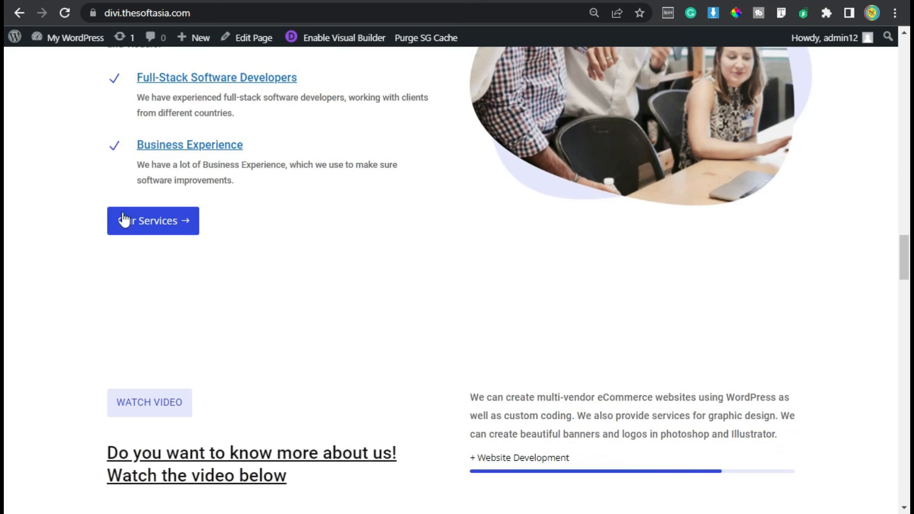
pyautogui.click(170, 225)
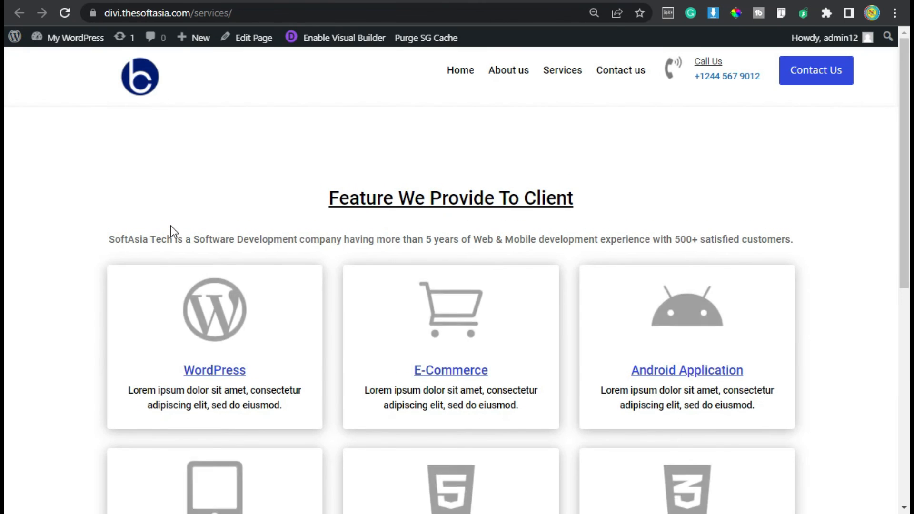
pyautogui.scroll(-3, 339, 277)
pyautogui.scroll(4, 596, 451)
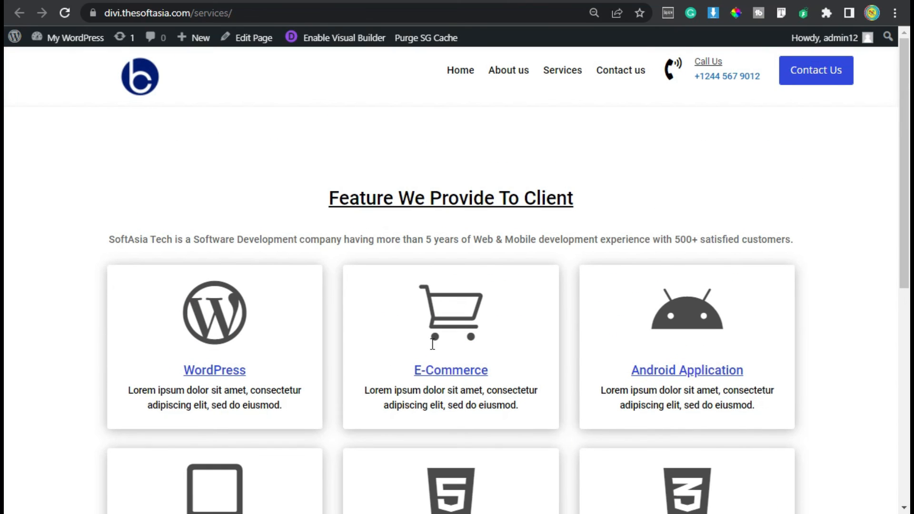
# Return to the live Home page and review its sections from the hero to Why Choose Us.
pyautogui.click(165, 2)
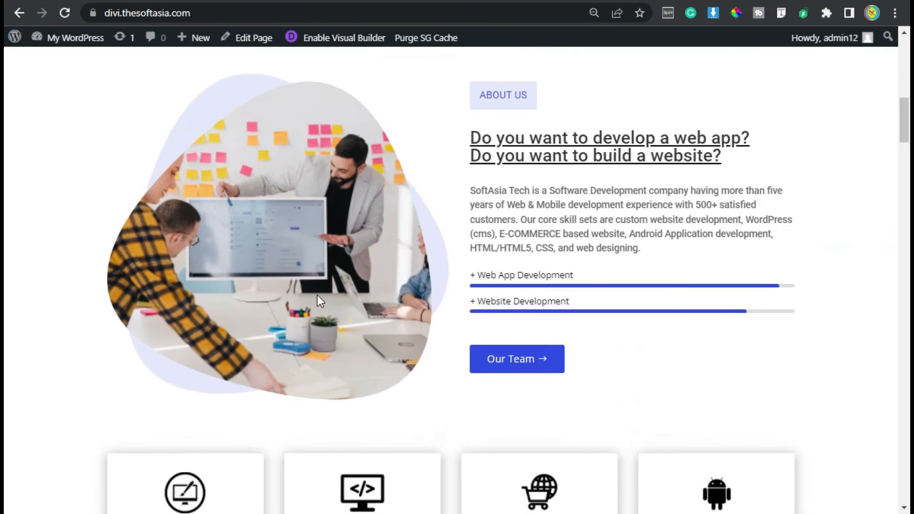
pyautogui.scroll(6, 317, 296)
pyautogui.scroll(-10, 317, 295)
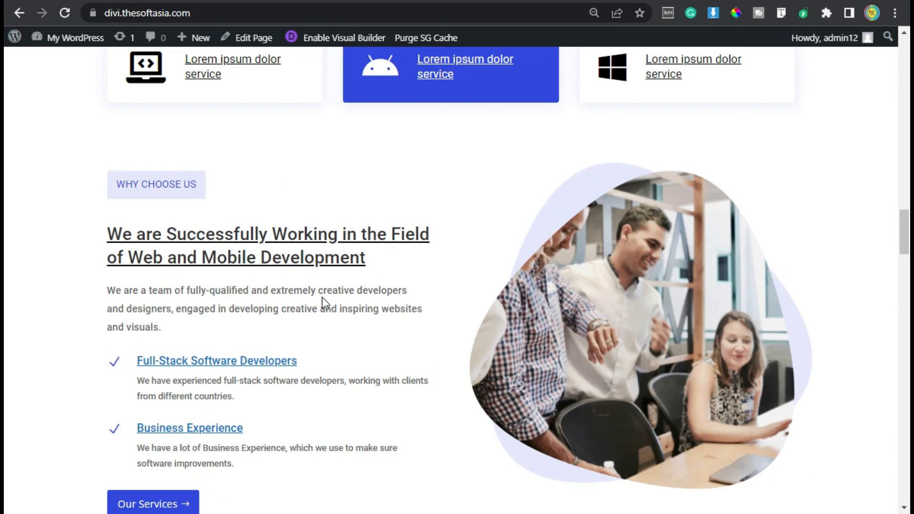
pyautogui.scroll(10, 322, 297)
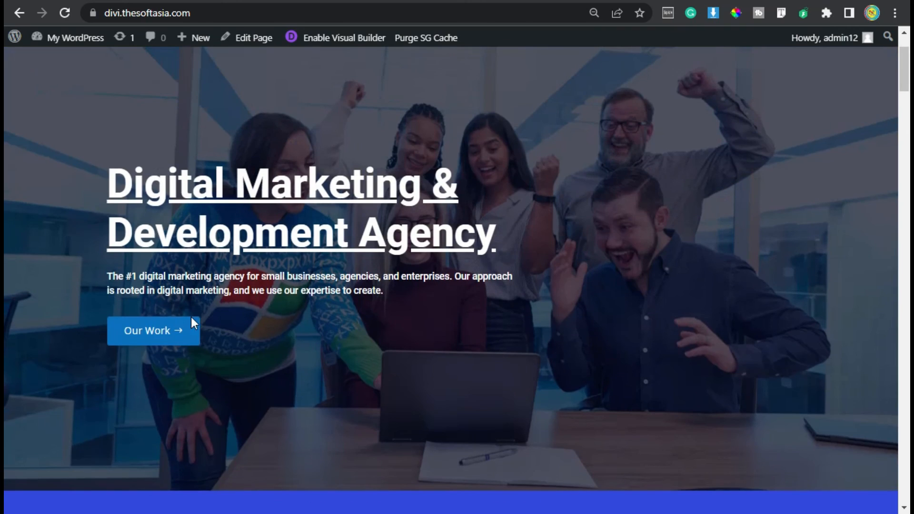